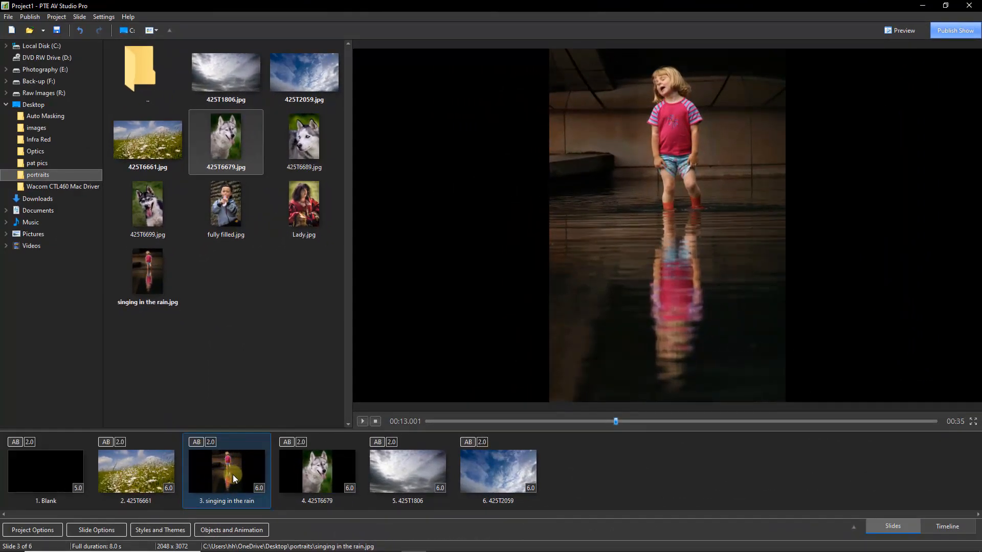
Examine the "singing in the rain" portrait slide in the Objects and Animation editor and return to the slide list
left_click(231, 530)
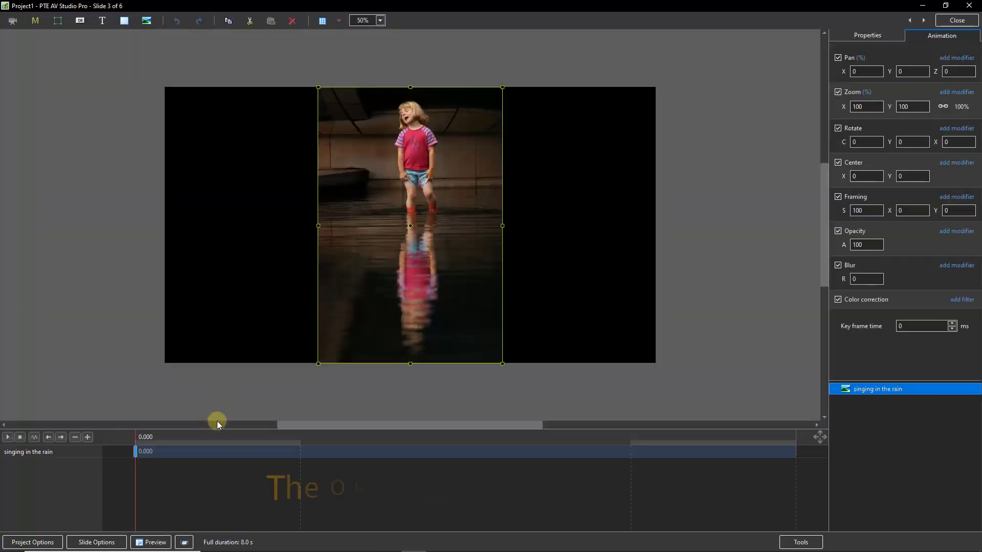
left_click(66, 204)
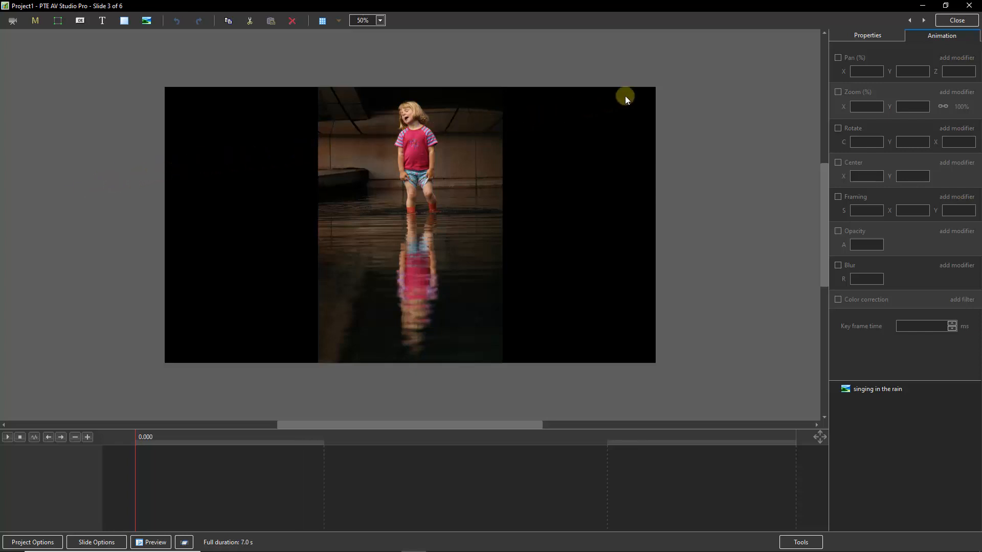
left_click(954, 21)
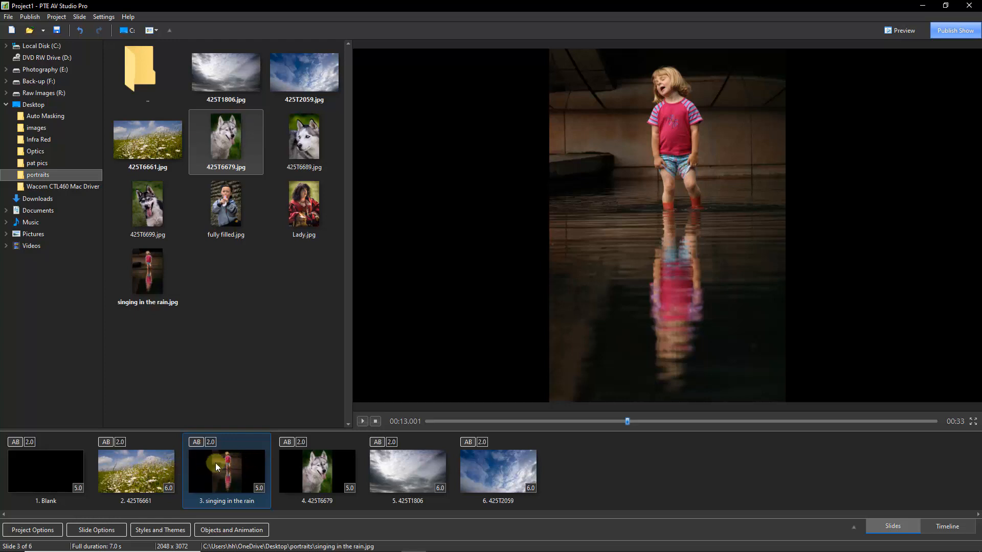
Remove the "singing in the rain" and 425T6679 slides from the show and place slide 425T1806 before 425T6661
left_click_drag(228, 466, 230, 271)
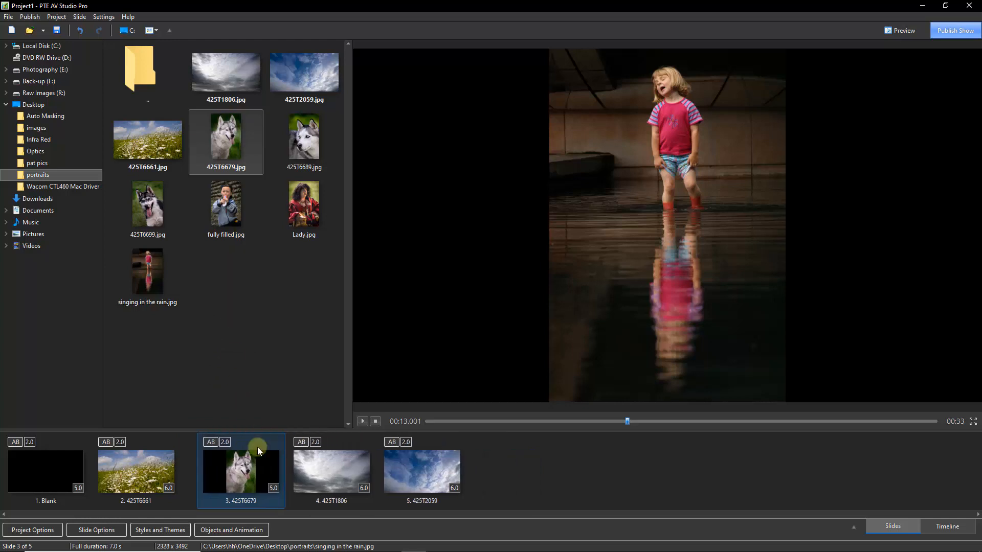
left_click_drag(256, 447, 225, 314)
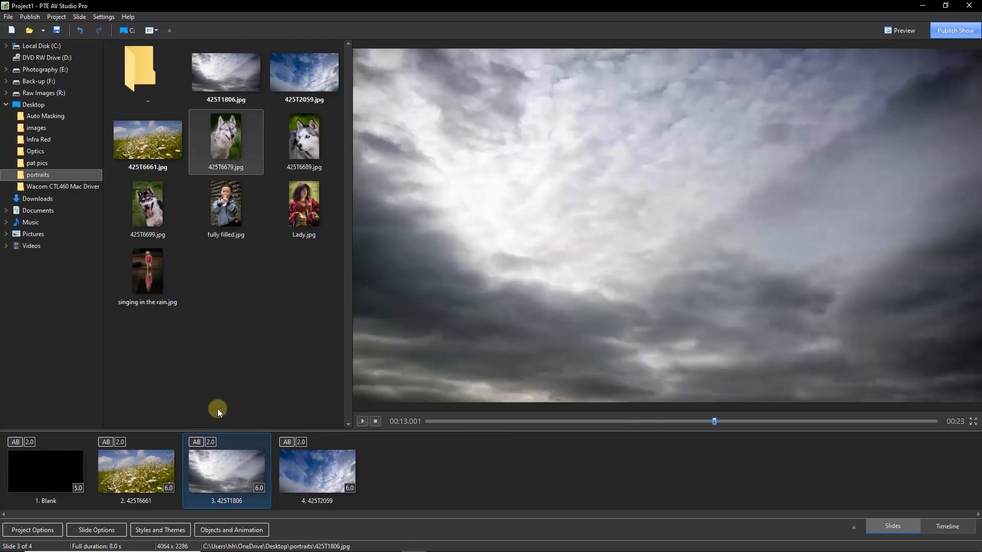
left_click_drag(229, 472, 123, 473)
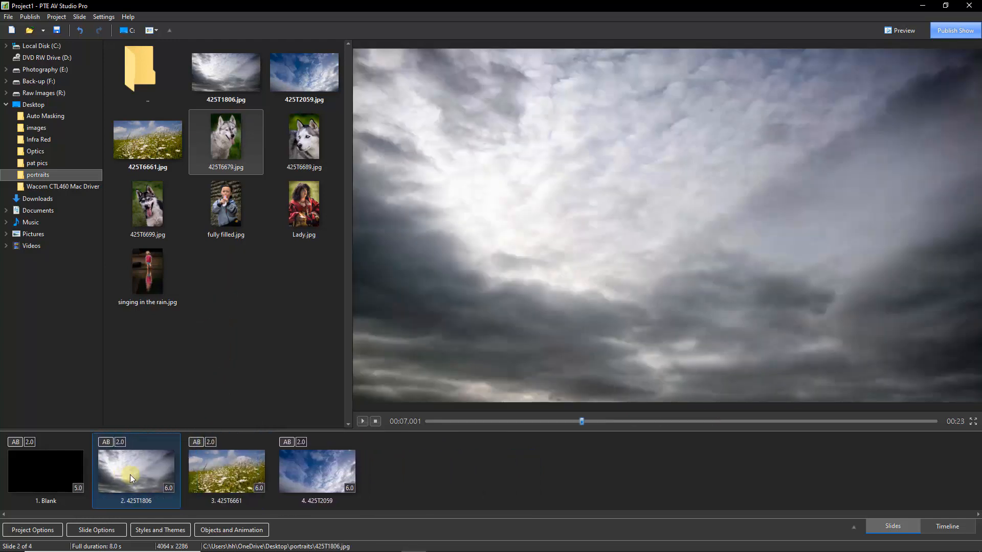
Open slide 425T6661 for object editing and add the portrait image 425T6679 on top of the daisy meadow
left_click(236, 477)
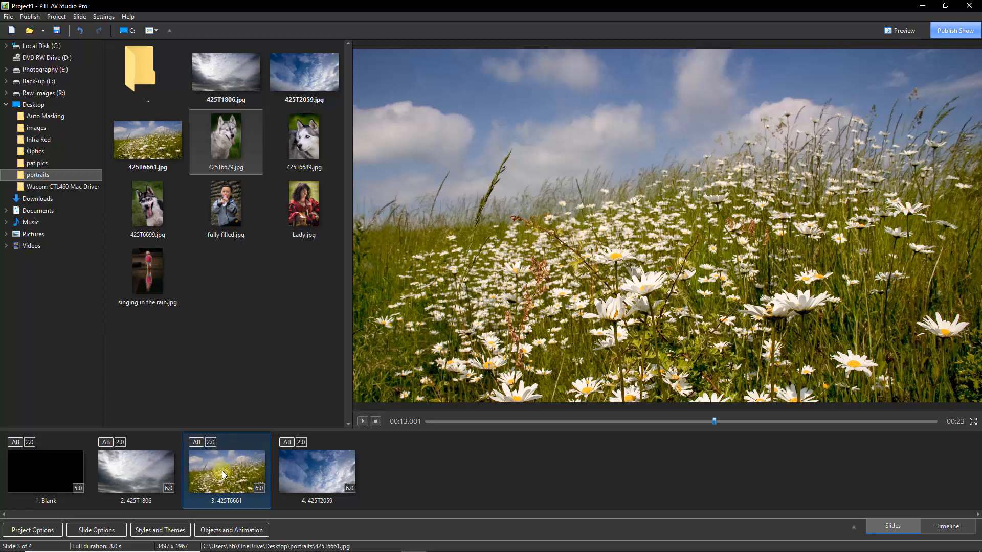
left_click(222, 532)
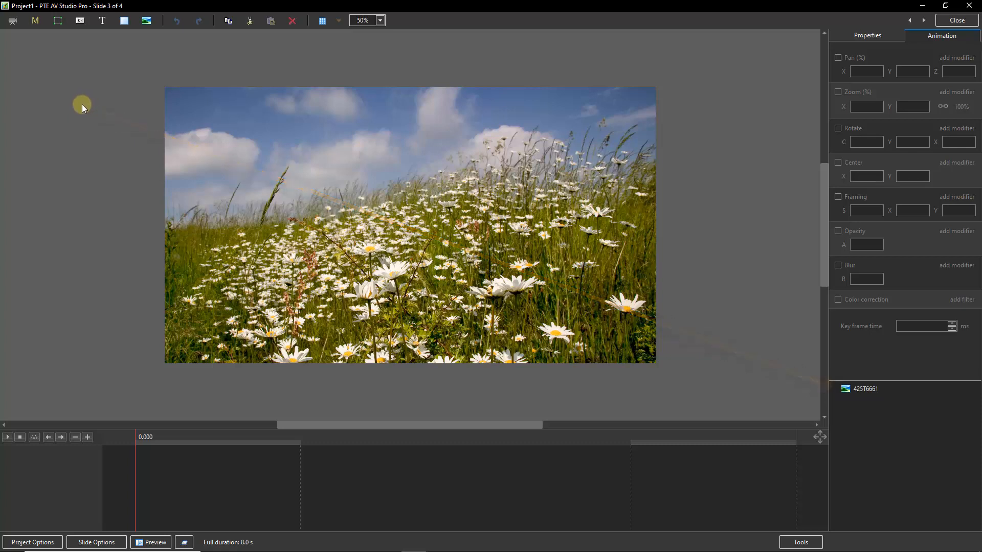
left_click(147, 23)
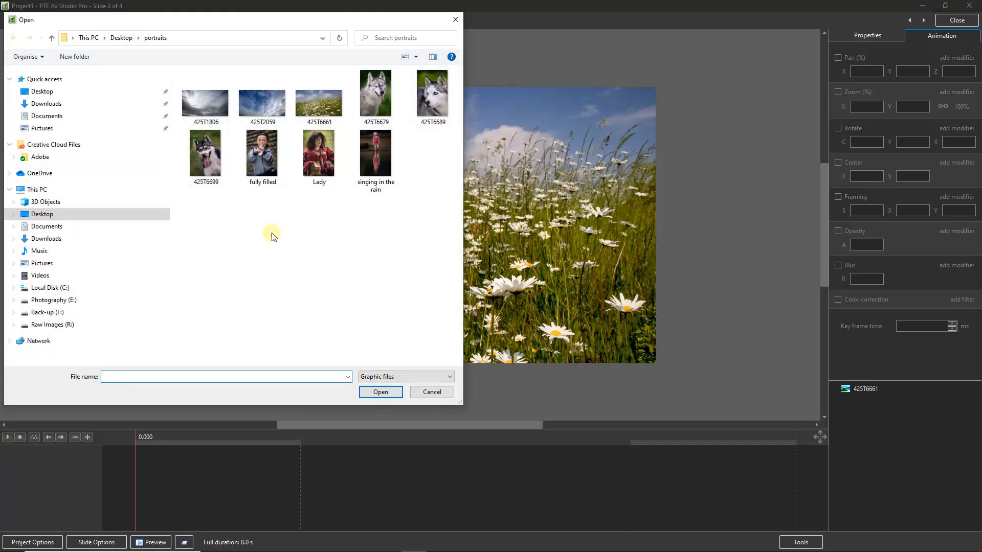
double_click(378, 94)
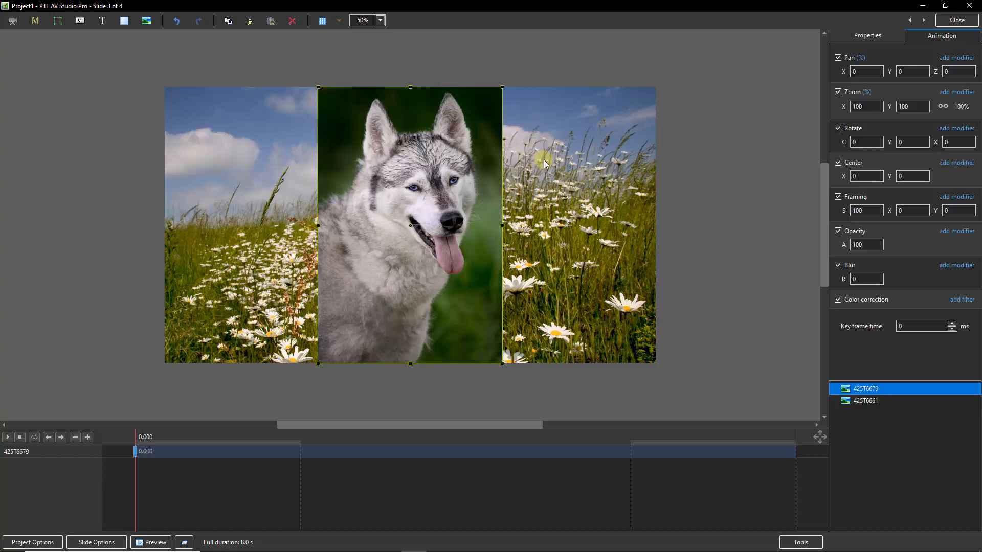
Set the 425T6661 background image's blur to 24, zoom to 109% and opacity to 85
left_click(866, 402)
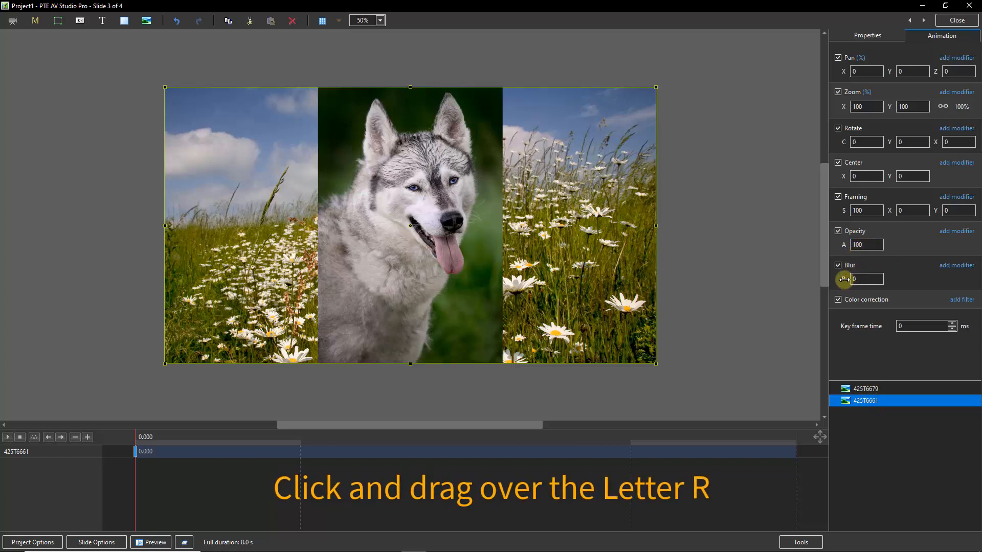
left_click_drag(844, 280, 858, 278)
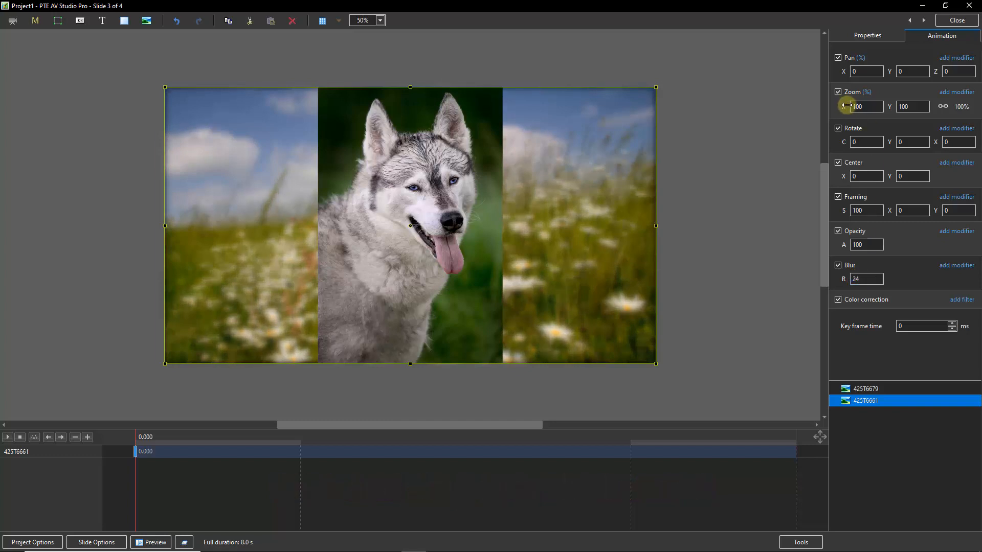
left_click_drag(845, 106, 852, 109)
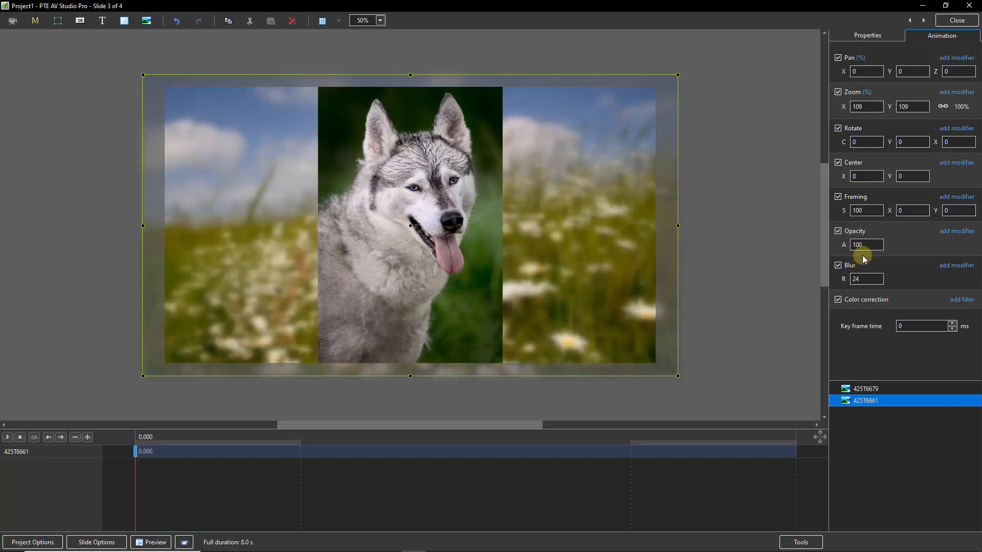
mouse_move(844, 245)
left_mouse_down()
mouse_move(829, 246)
mouse_move(843, 246)
left_mouse_up()
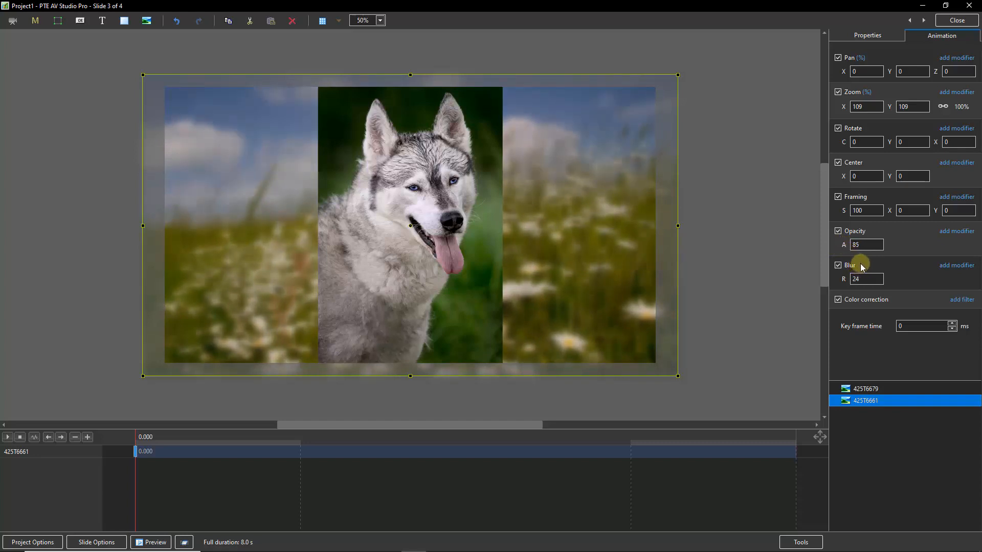
Reduce the zoom of the 425T6679 portrait image to 85% in both X and Y
left_click(866, 390)
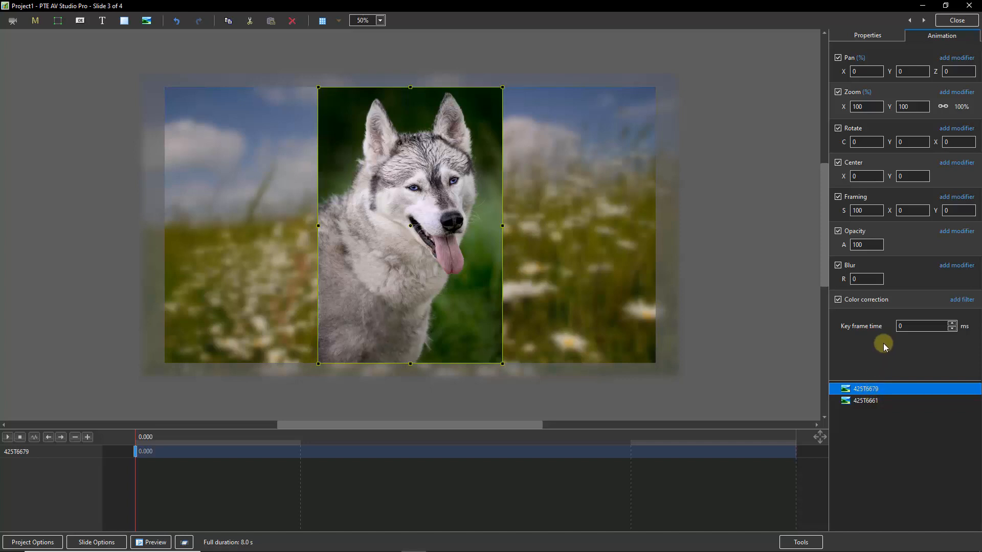
left_click(863, 107)
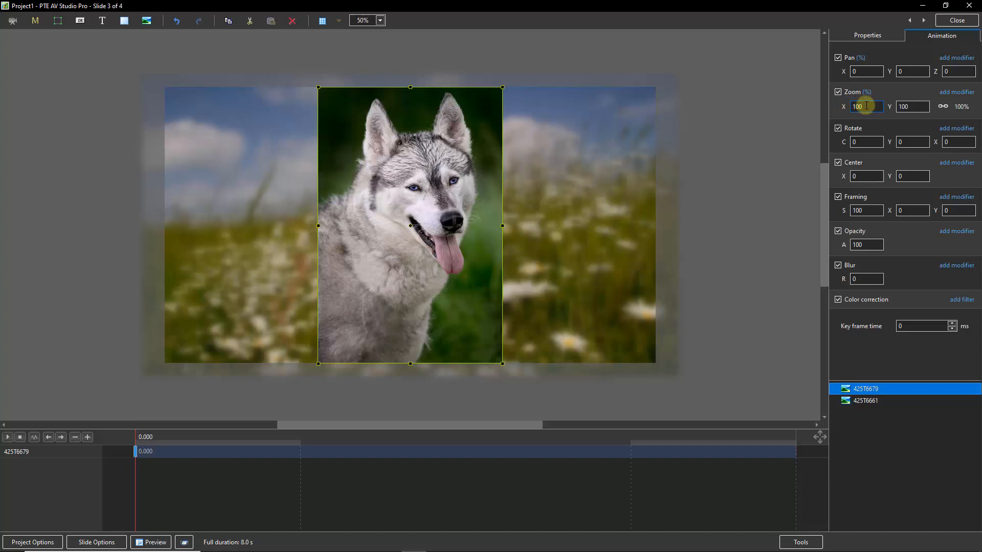
double_click(868, 106)
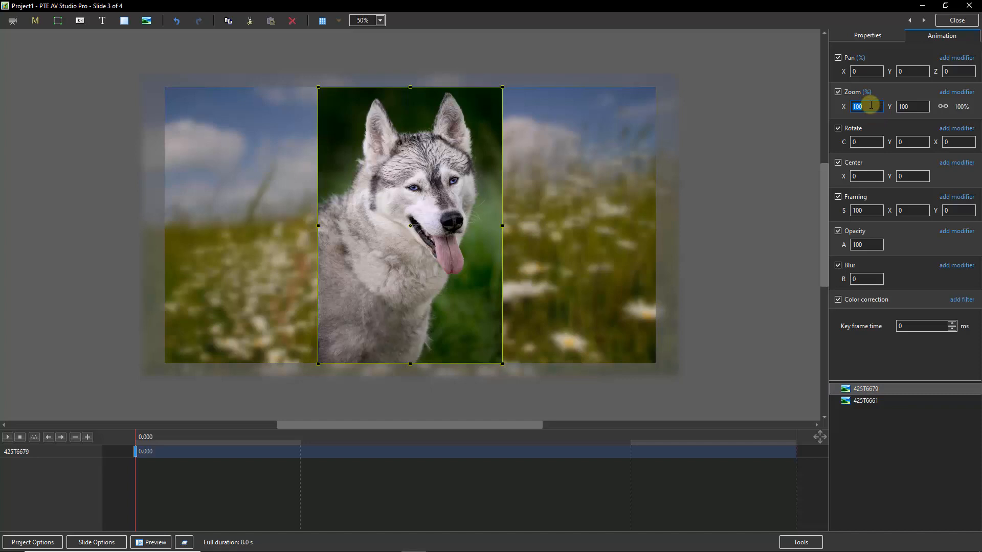
type("94")
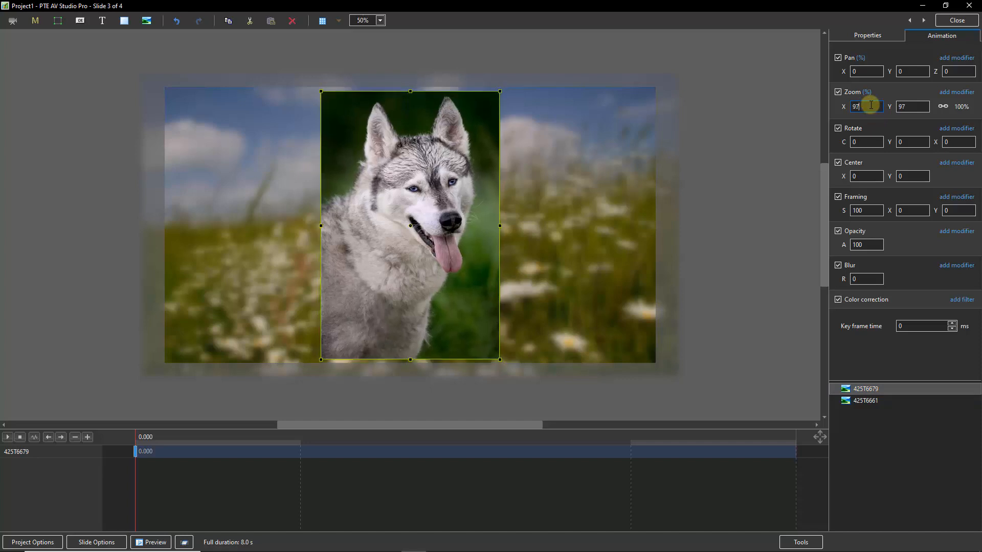
scroll(871, 105, "down", 6)
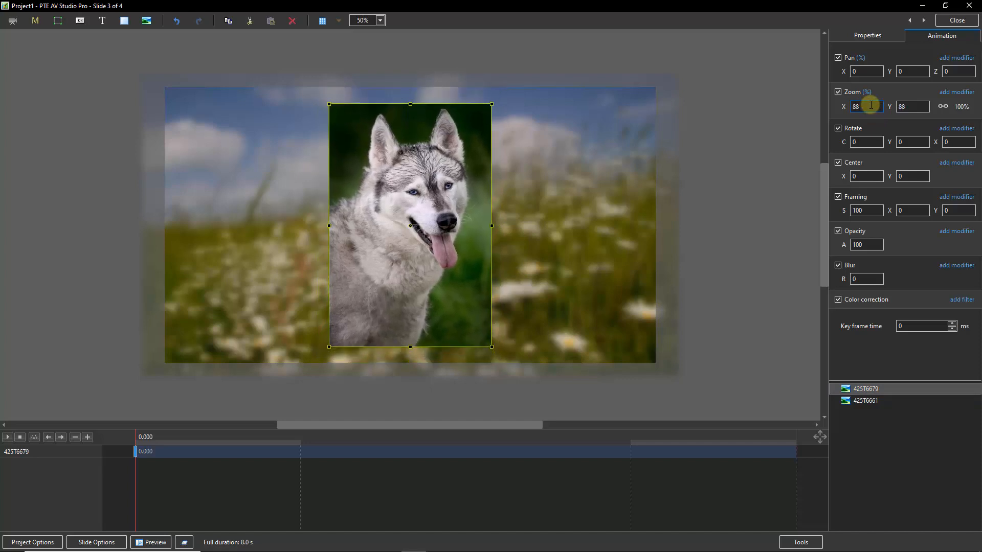
scroll(871, 104, "down", 3)
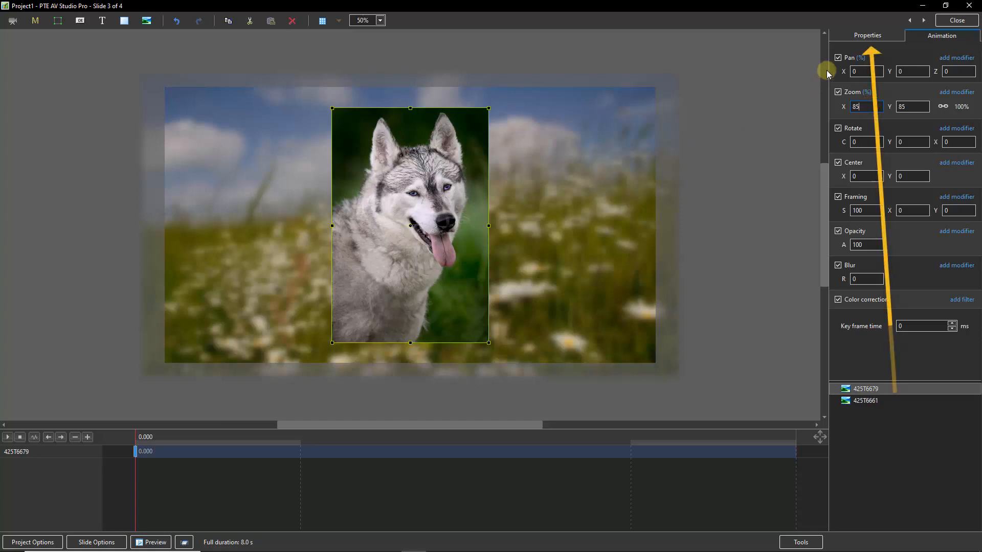
Add a white border to the 425T6679 portrait, switch its unit to pixels and set its width to 15 px
left_click(866, 37)
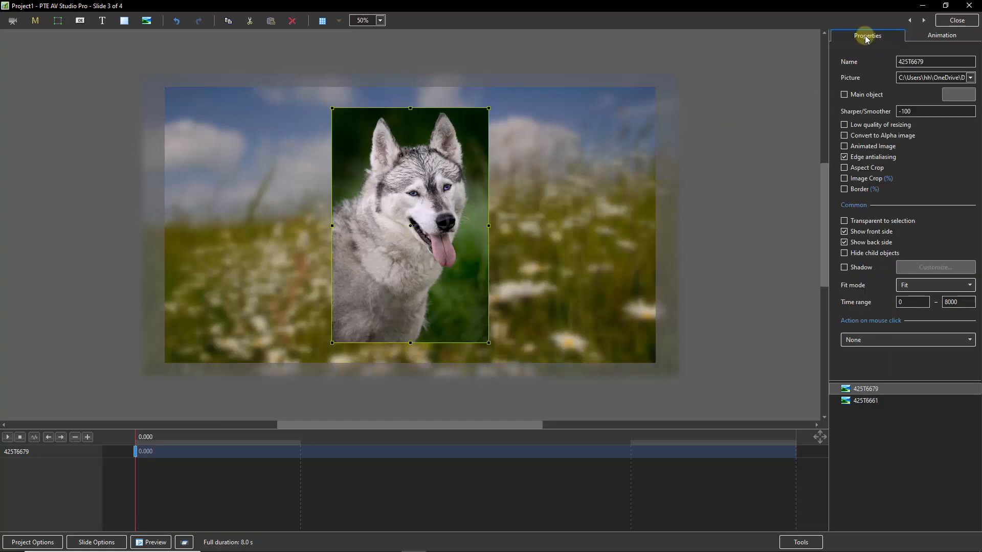
left_click(844, 189)
left_click(845, 189)
left_click(844, 189)
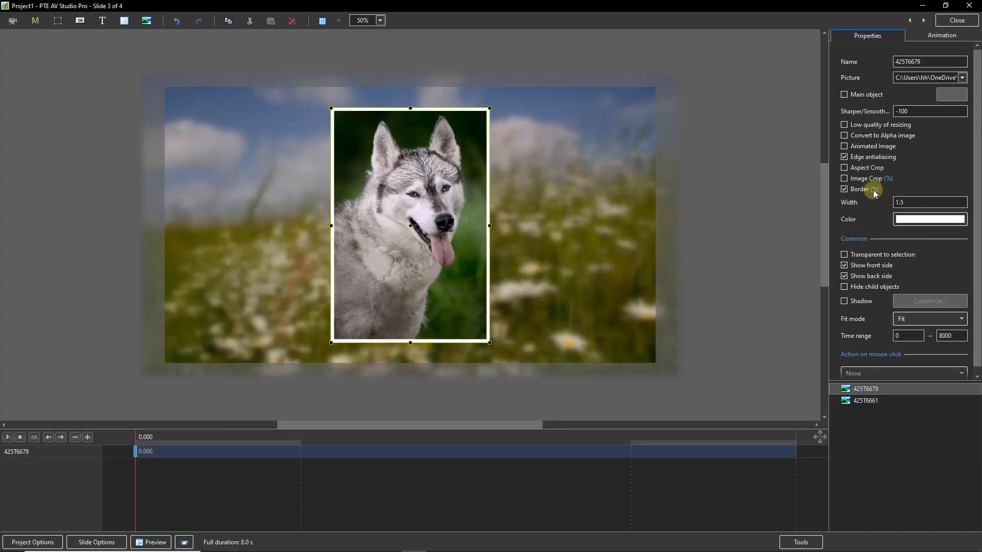
left_click(876, 189)
double_click(901, 202)
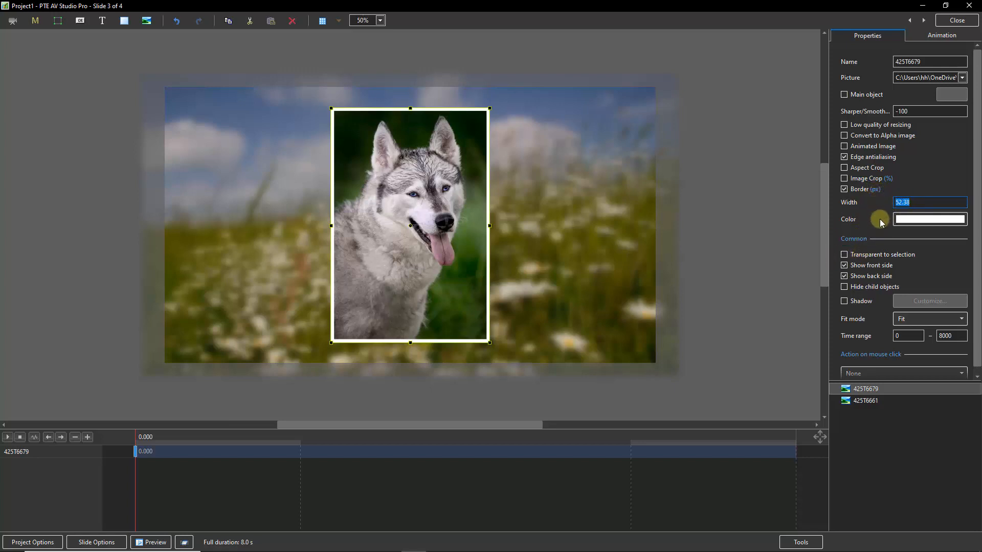
type("15")
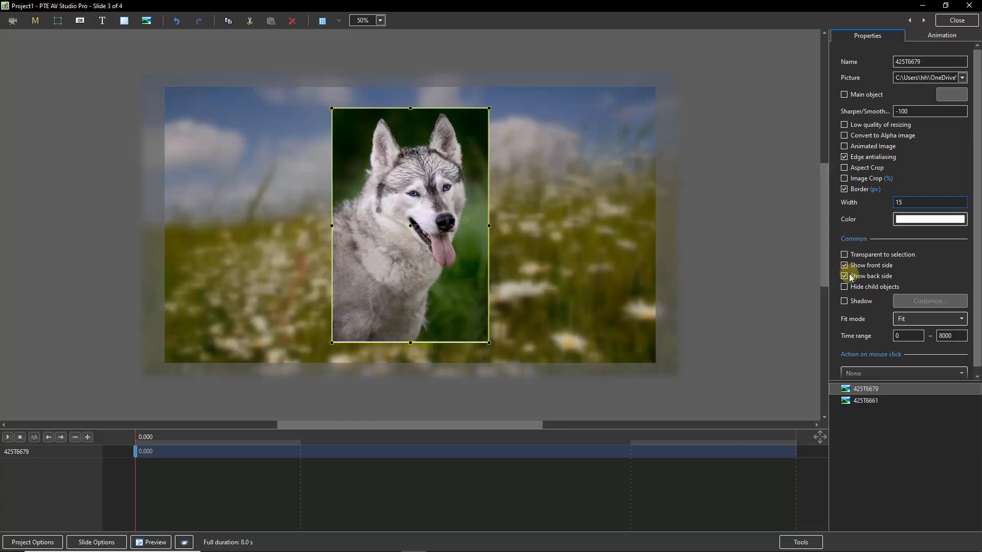
Enable the shadow on the 425T6679 portrait and return to the slide list
left_click(846, 303)
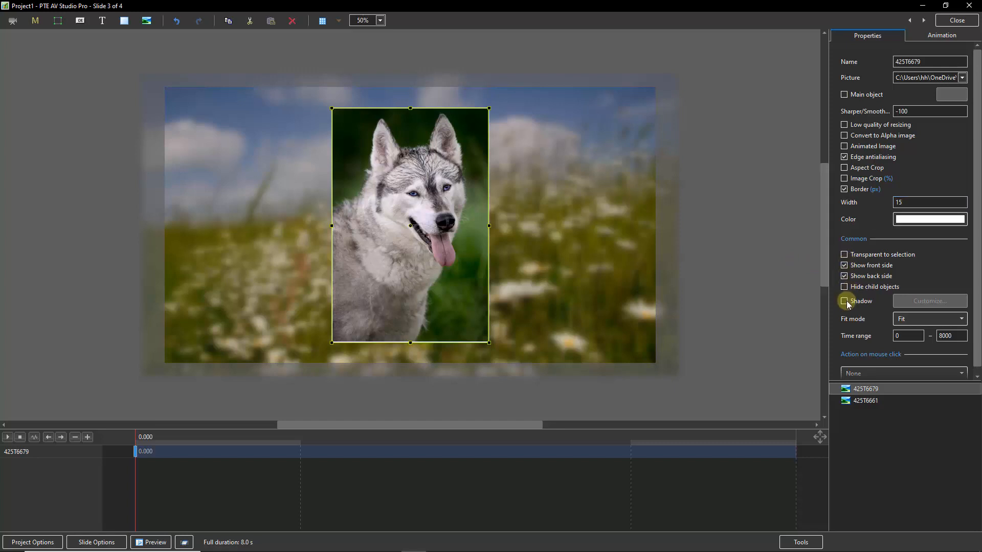
left_click(845, 301)
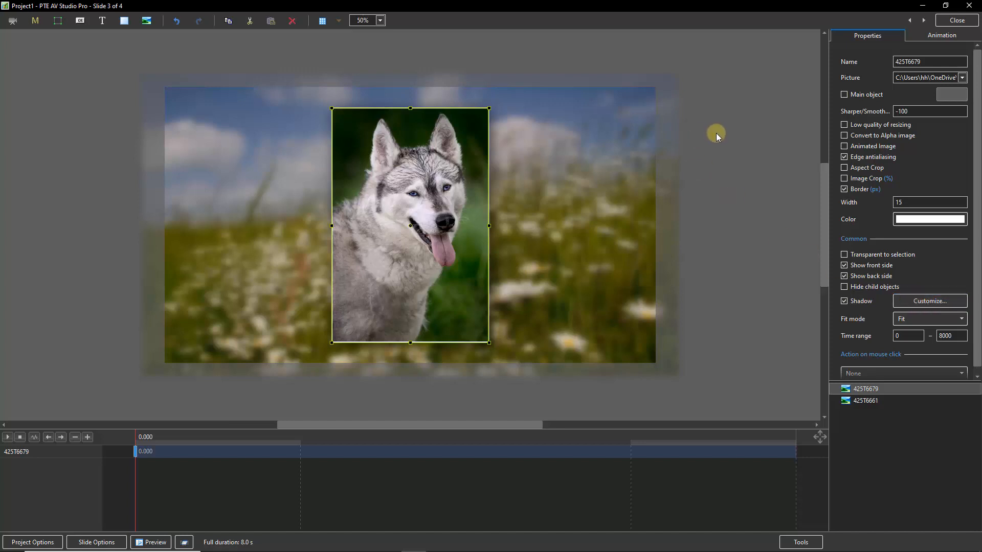
left_click(757, 150)
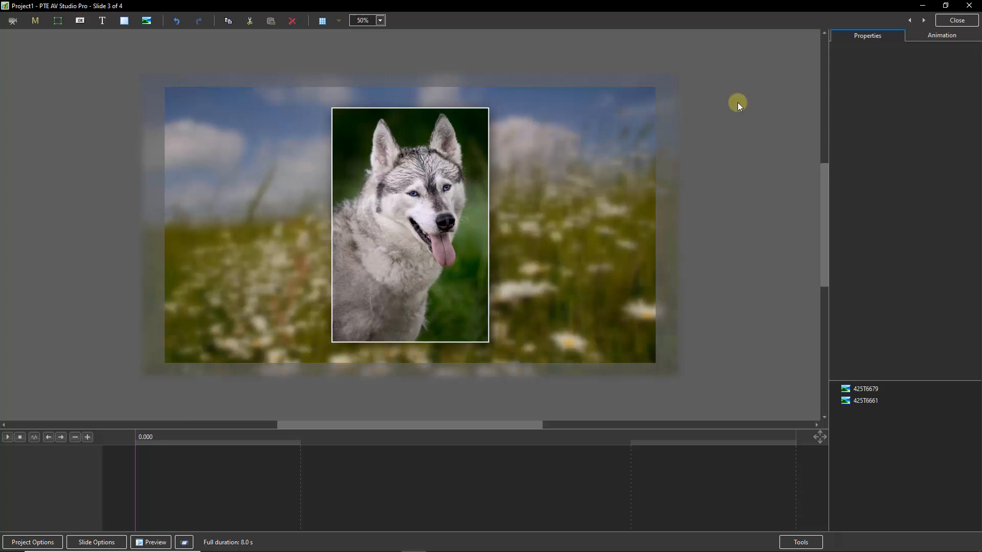
left_click(957, 20)
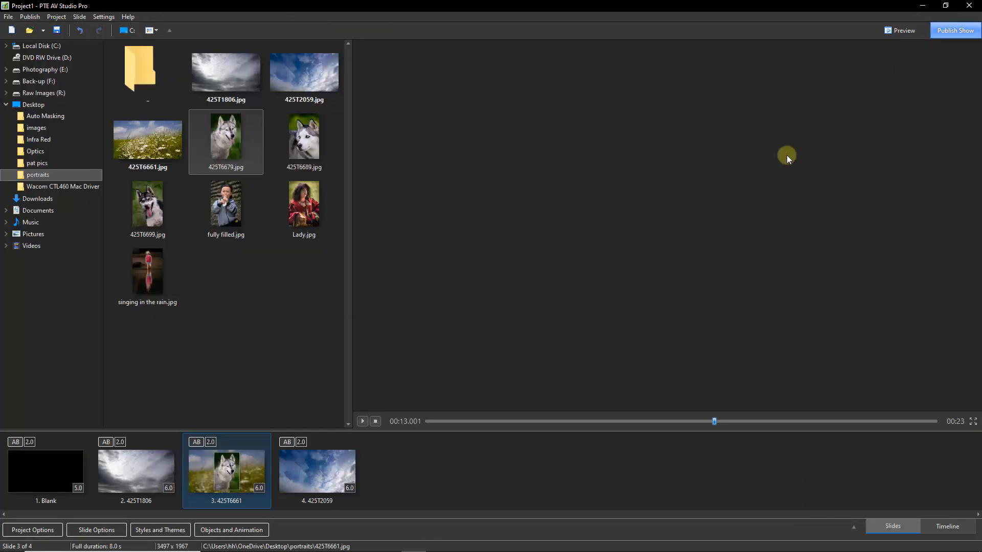
Play a full-screen preview of the show starting from slide 425T1806, and exit it
left_click(142, 475)
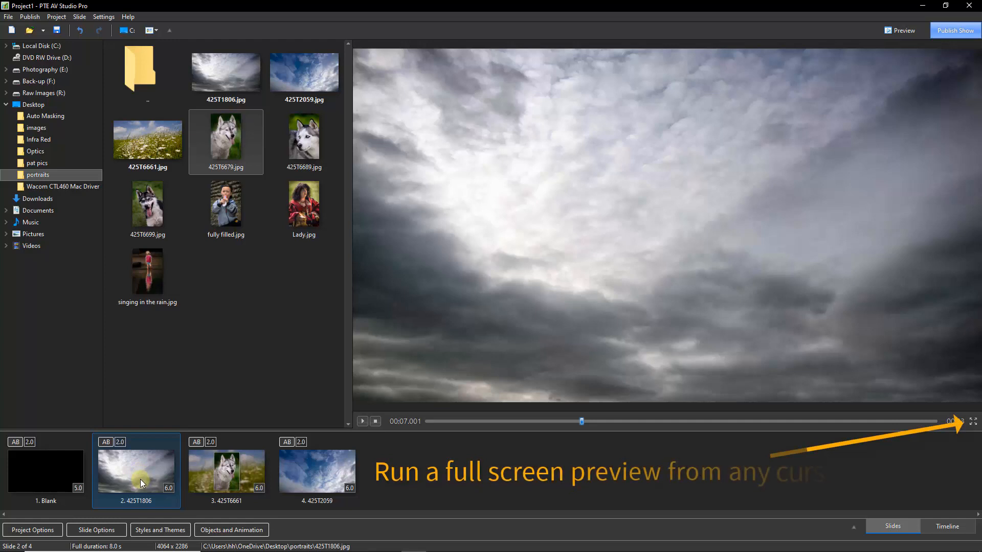
left_click(968, 425)
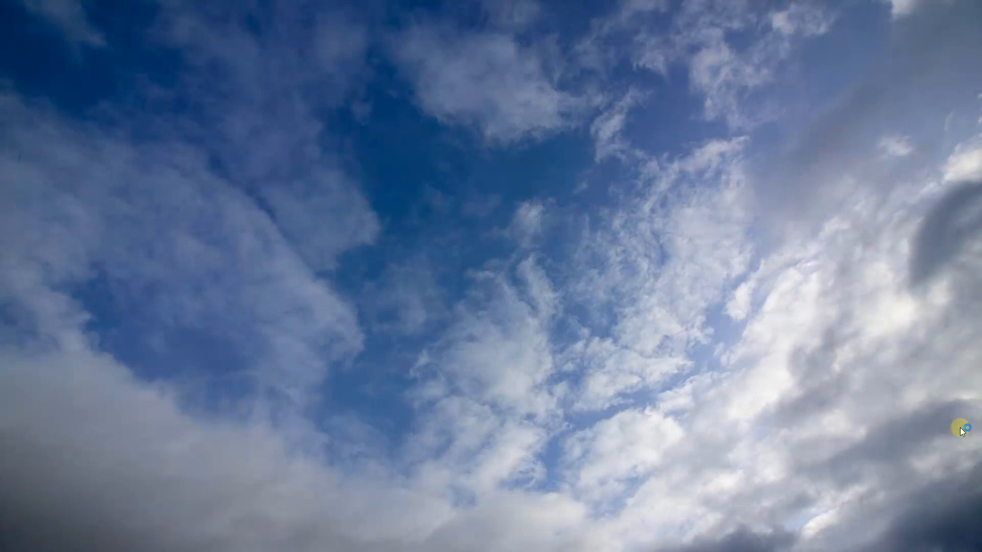
key("Escape")
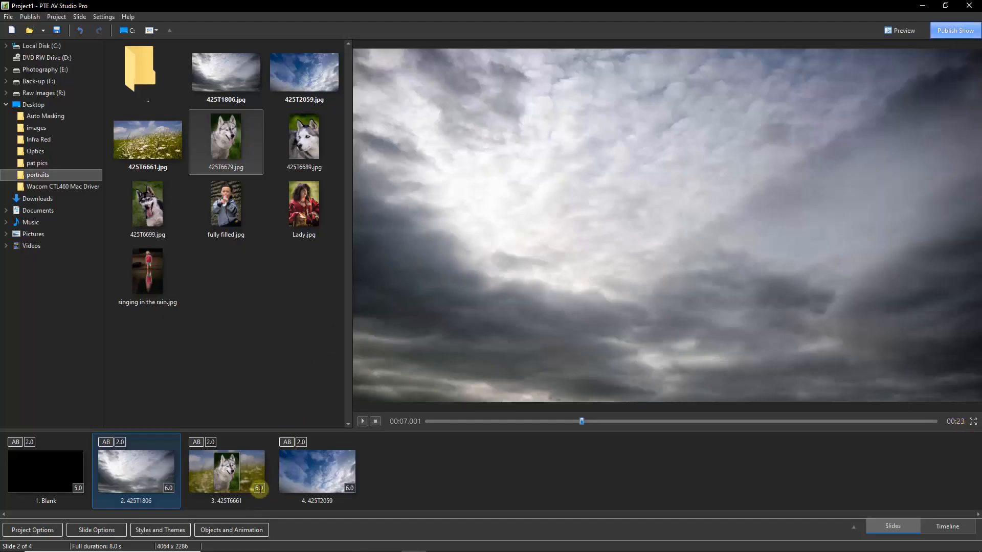
Set the duration of slide 425T6661 to 10 seconds and replay the show full screen from slide 425T1806
left_click(260, 495)
type("10")
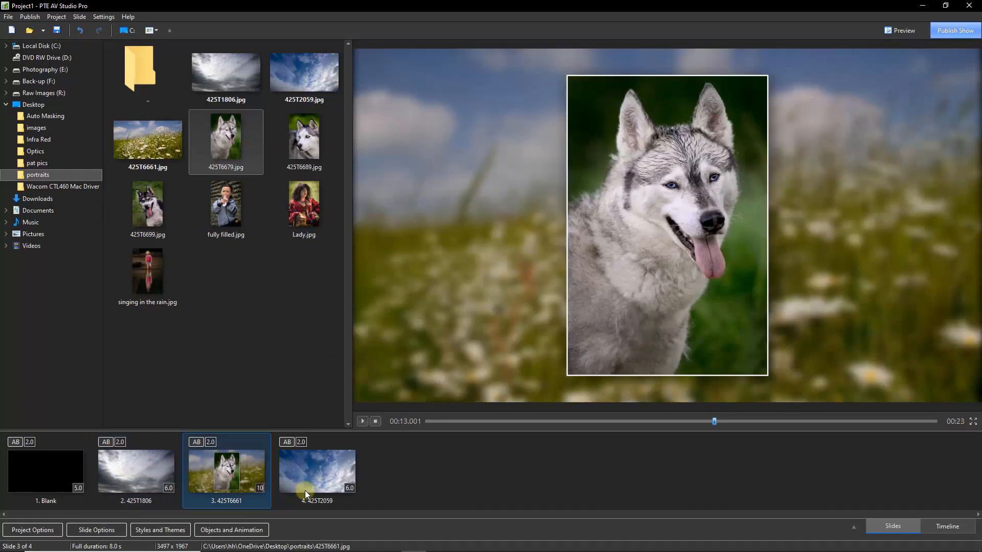
left_click(154, 473)
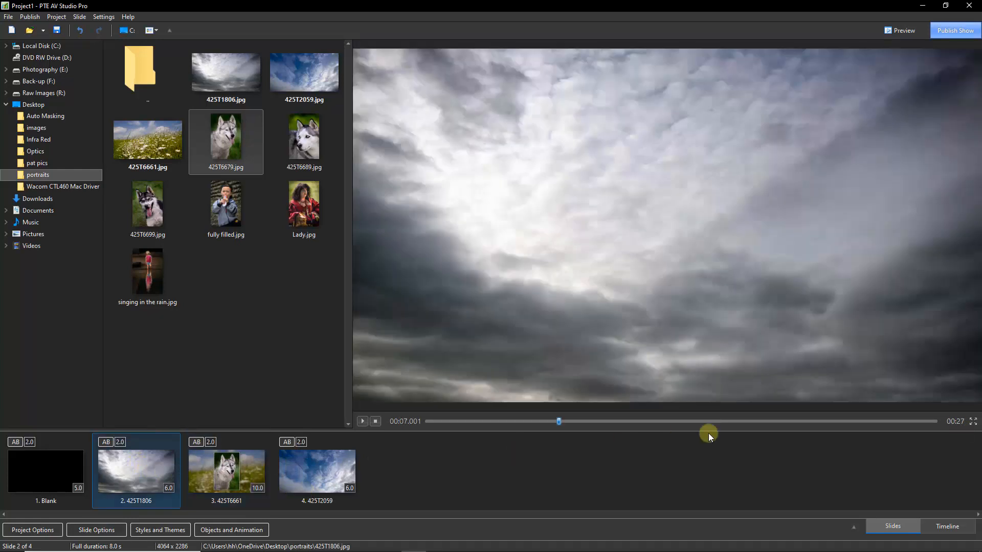
left_click(972, 421)
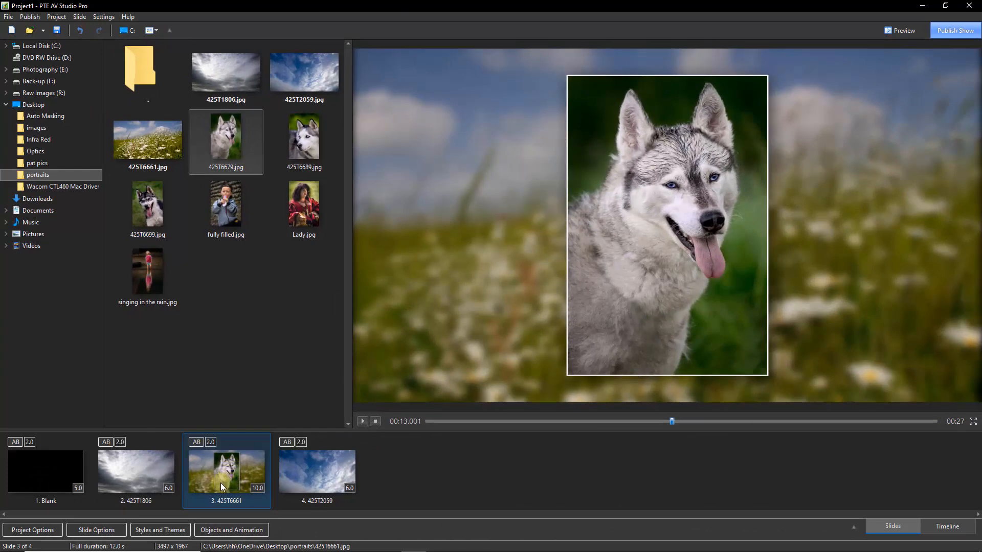
On slide 425T6661, shift the 425T6679 portrait to Pan X -58 and rotate it to -4
left_click(217, 531)
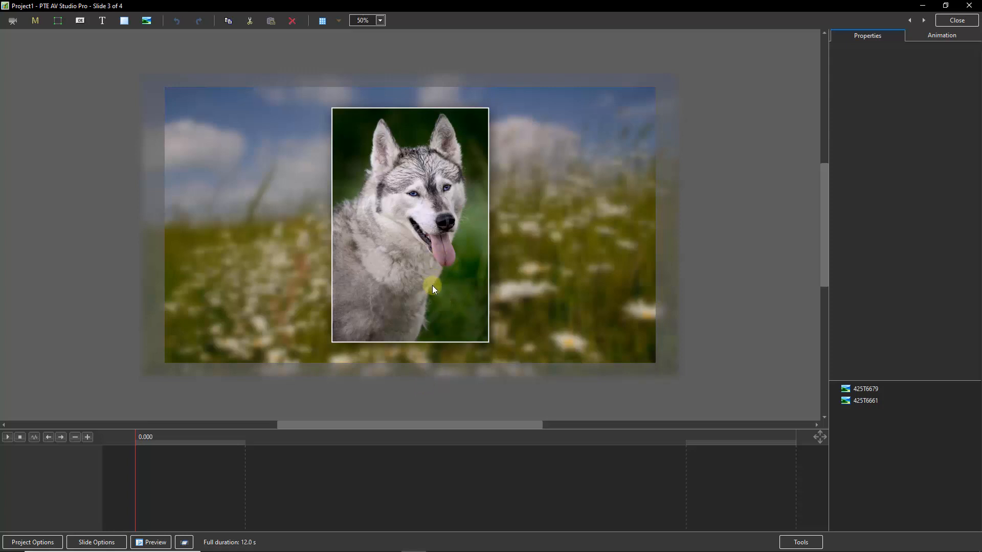
left_click(861, 389)
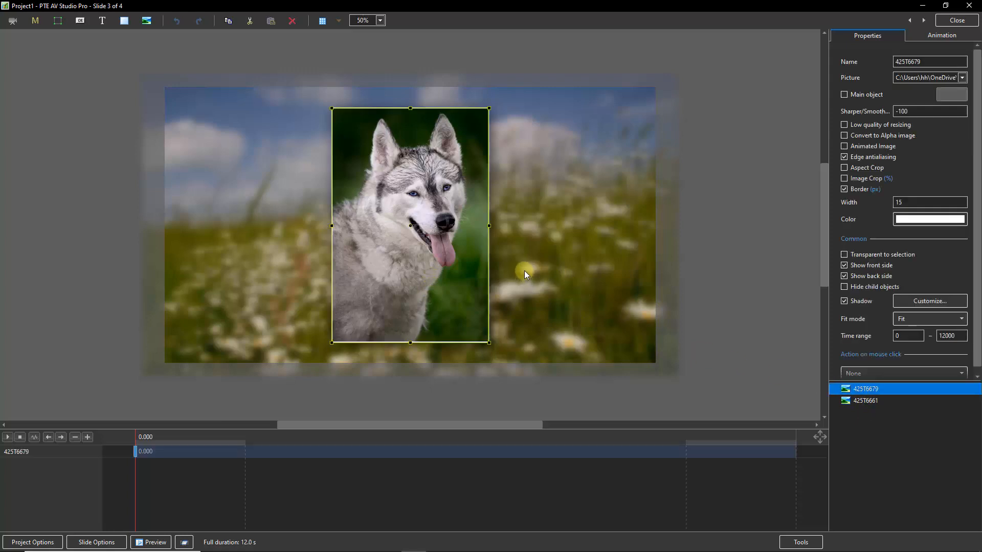
left_click(932, 37)
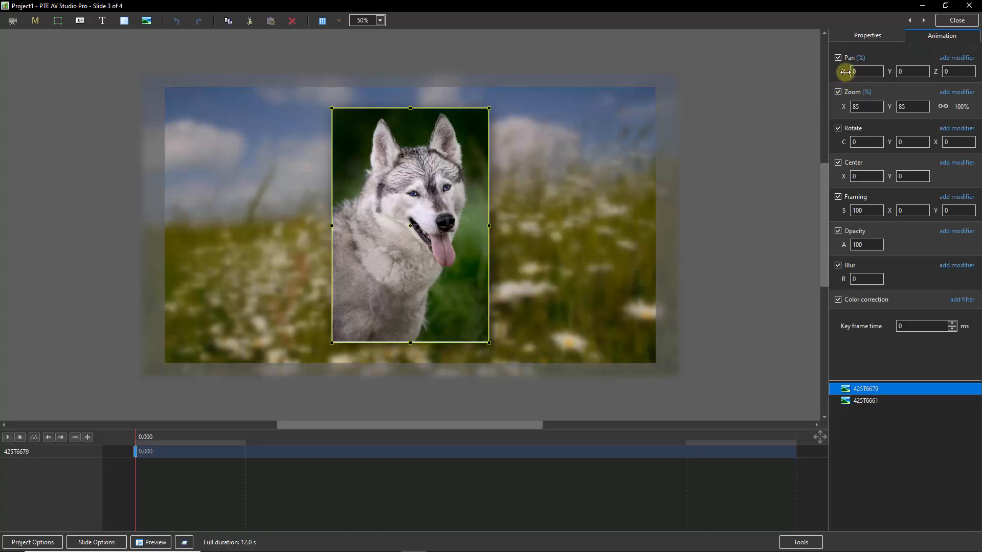
left_click_drag(846, 71, 816, 77)
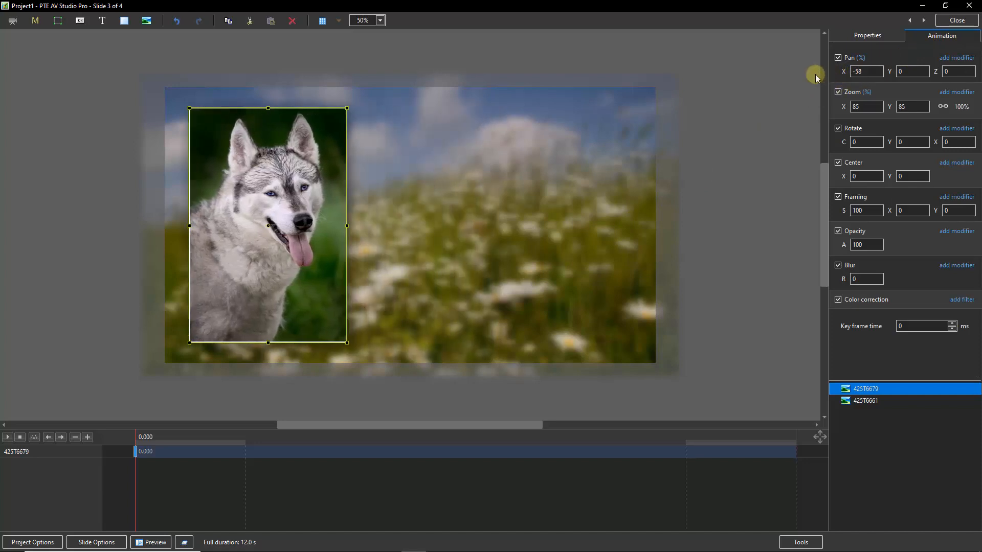
left_click(863, 142)
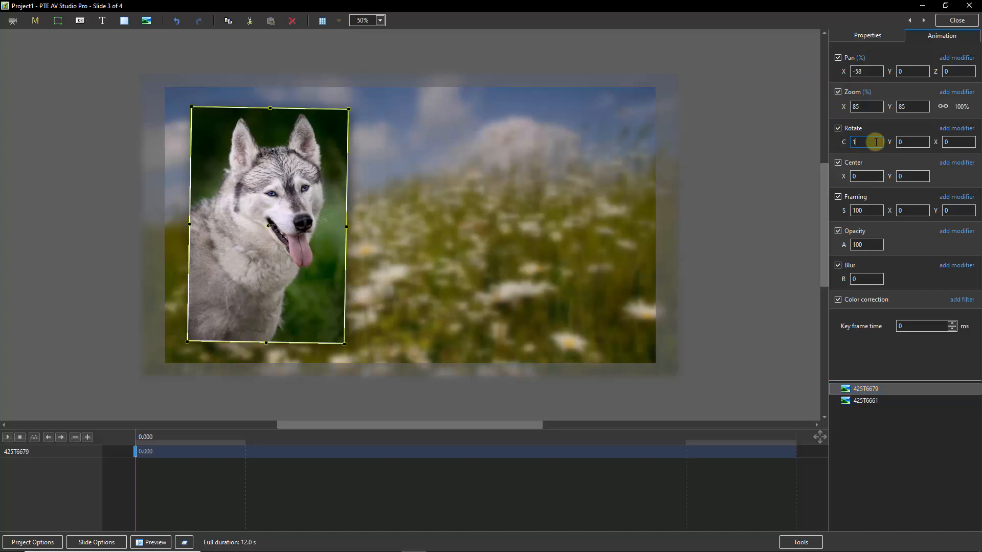
type("-4")
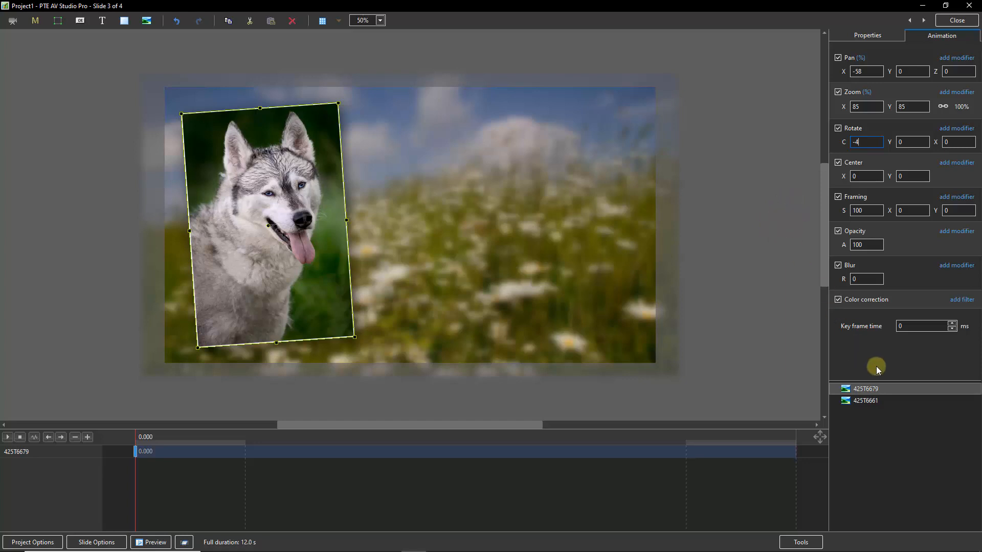
Duplicate the tilted 425T6679 portrait on the same slide by copying and pasting it as an independent object
left_click(866, 391)
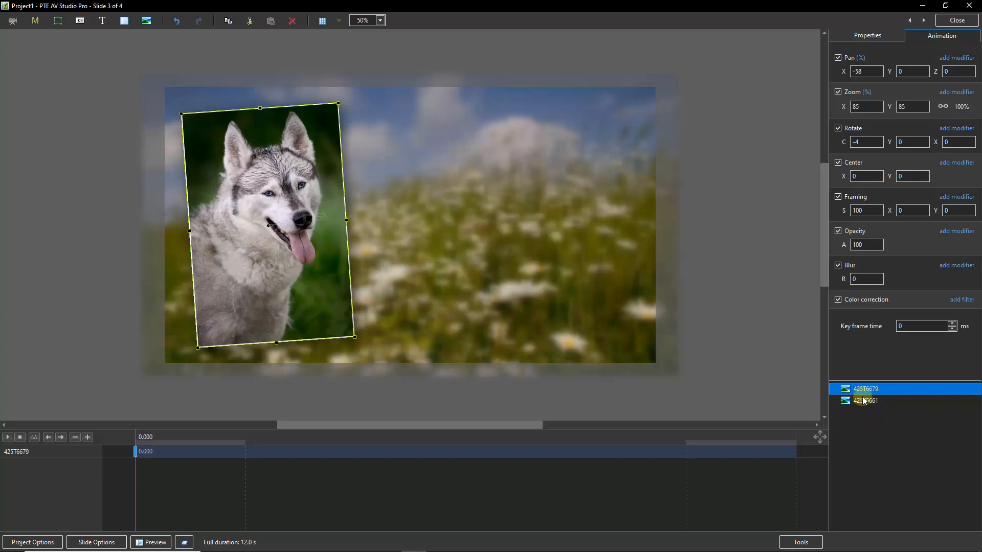
key("ctrl+c")
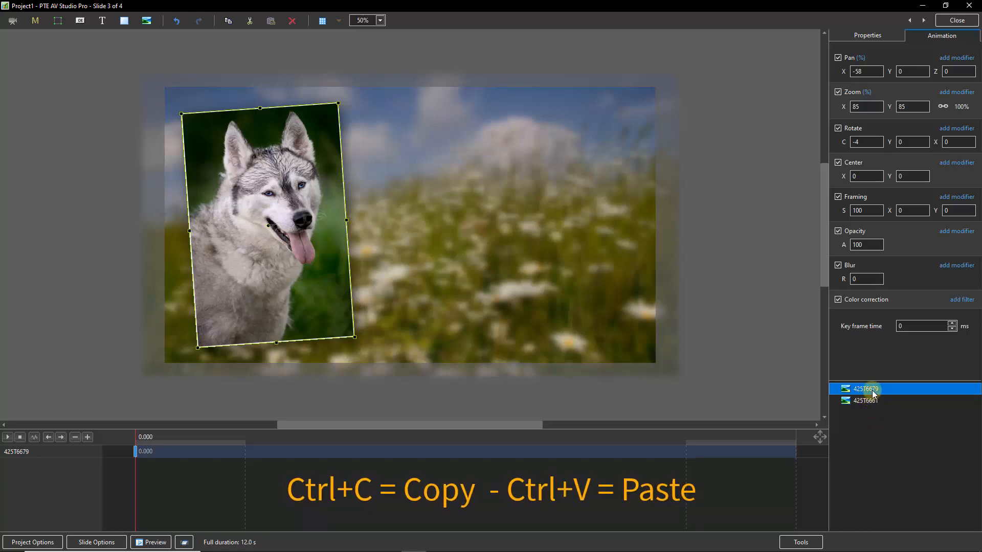
right_click(870, 389)
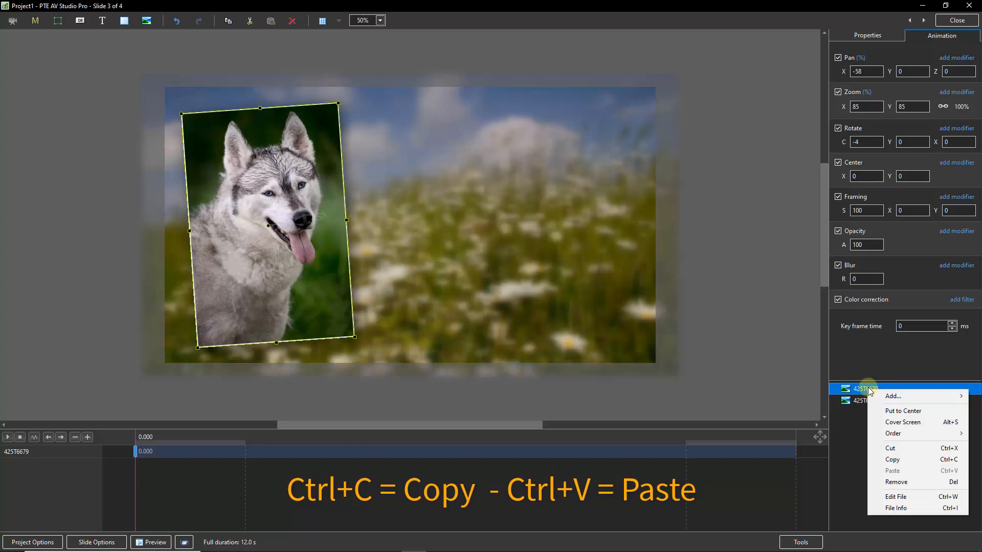
left_click(891, 460)
left_click(869, 428)
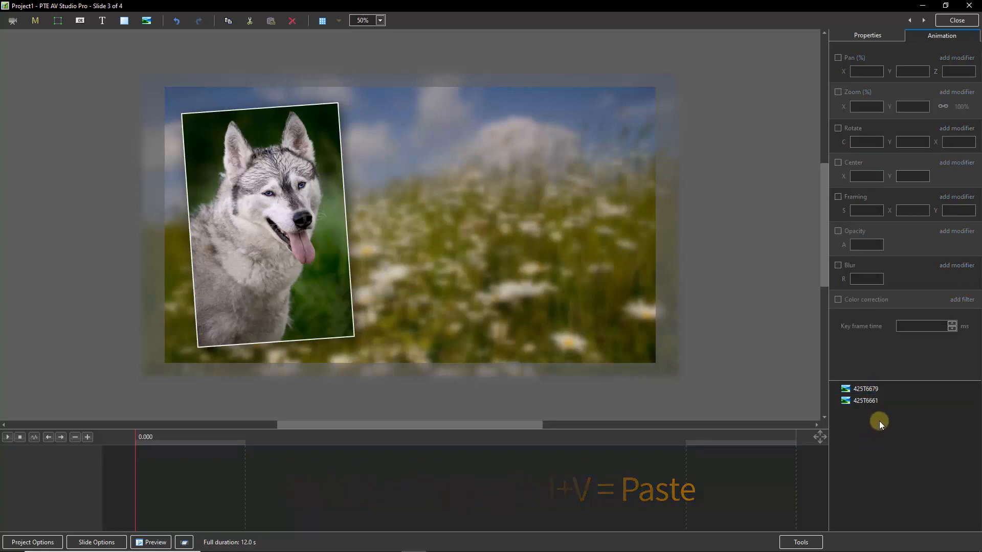
right_click(879, 422)
mouse_move(888, 428)
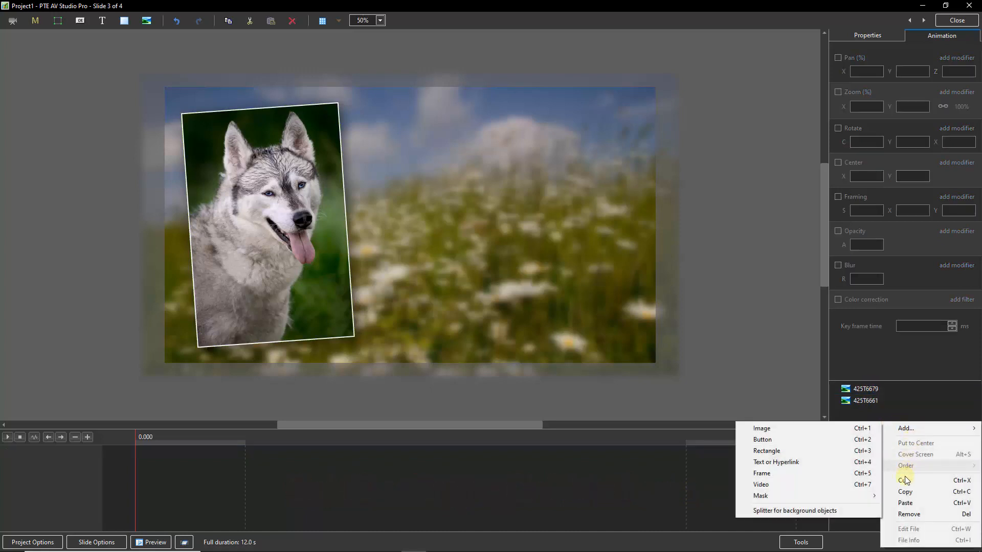
left_click(903, 503)
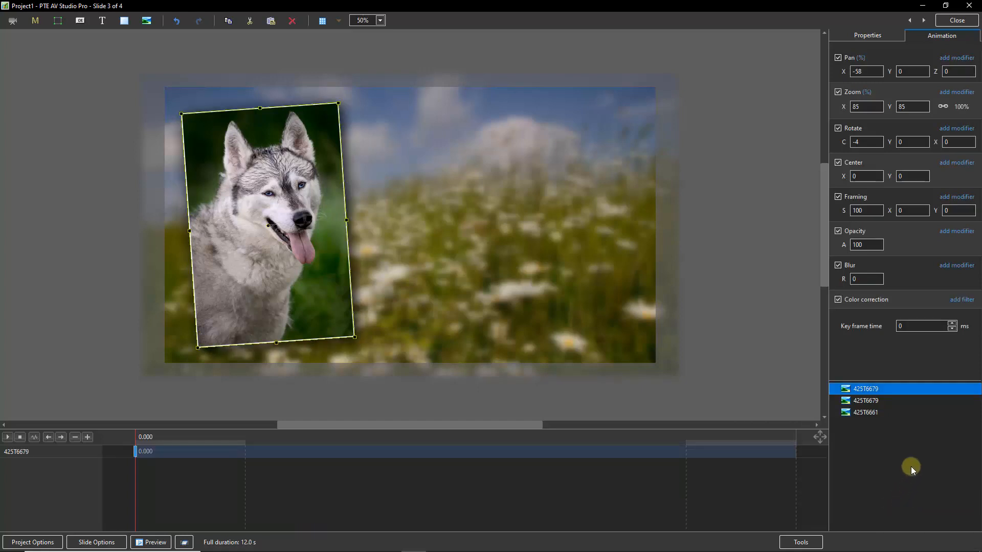
Set the pasted portrait's Pan X to 10, its Zoom to 59 and its rotation to 8
left_click_drag(842, 72, 879, 72)
left_click_drag(843, 106, 825, 106)
left_click_drag(845, 141, 852, 147)
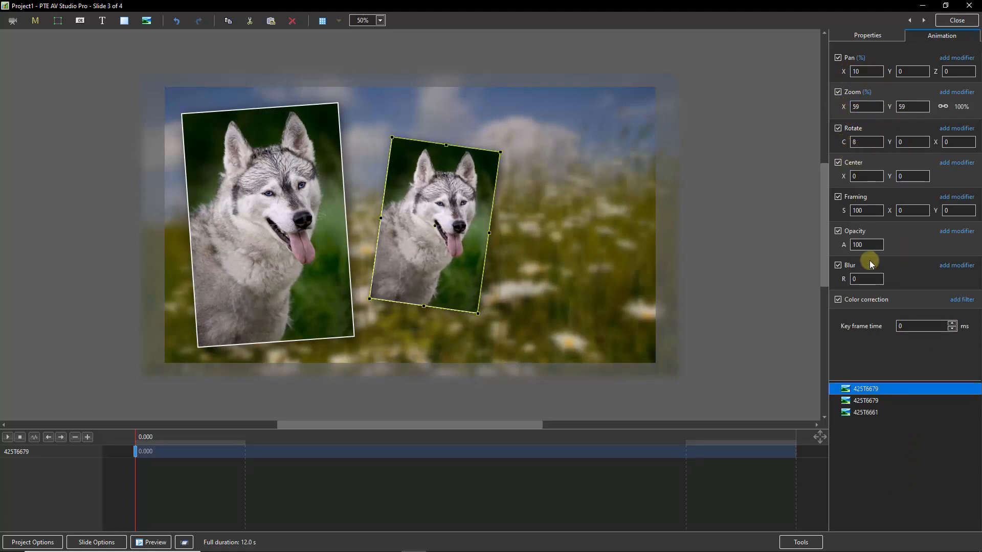
Copy the smaller 425T6679 portrait and paste it as a third portrait on the slide
right_click(867, 391)
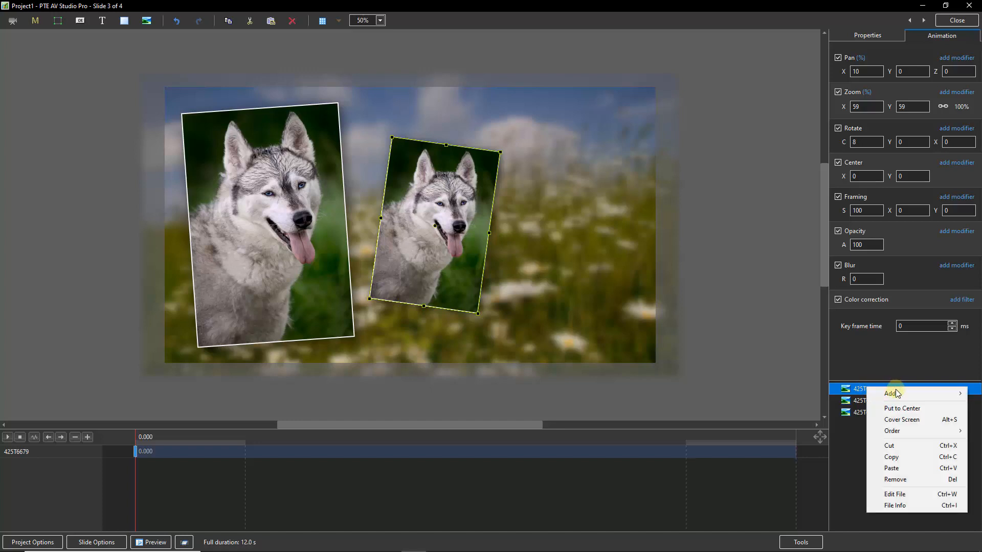
left_click(892, 460)
left_click(864, 434)
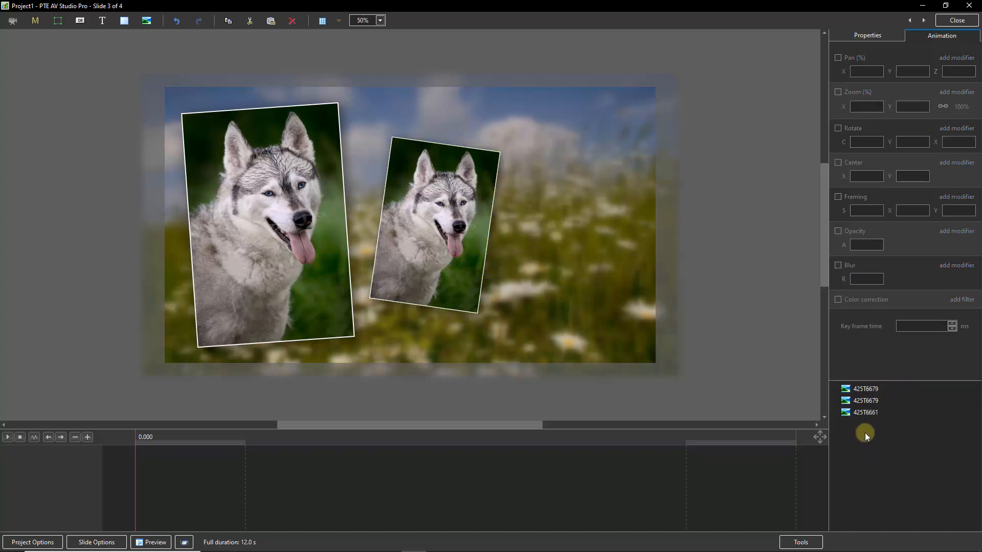
right_click(873, 432)
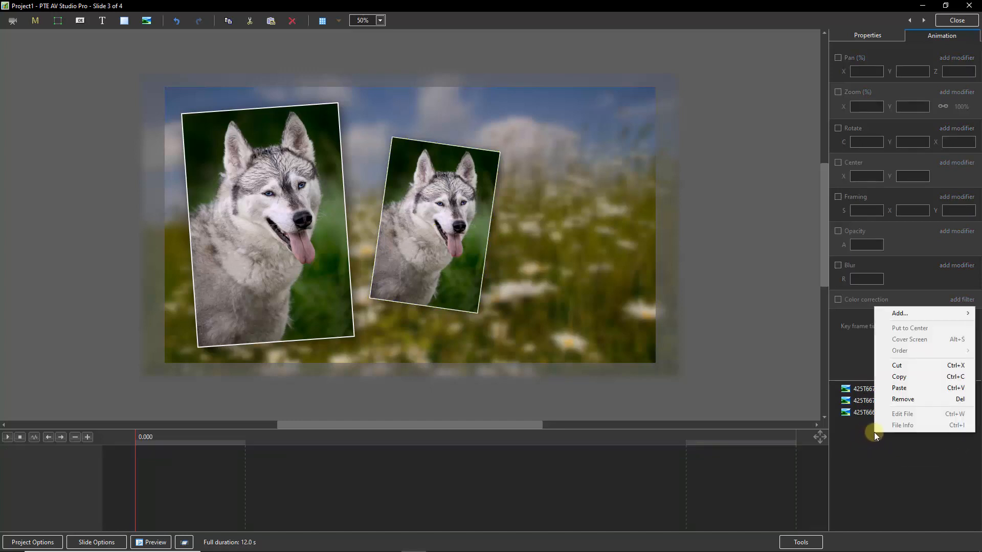
left_click(900, 388)
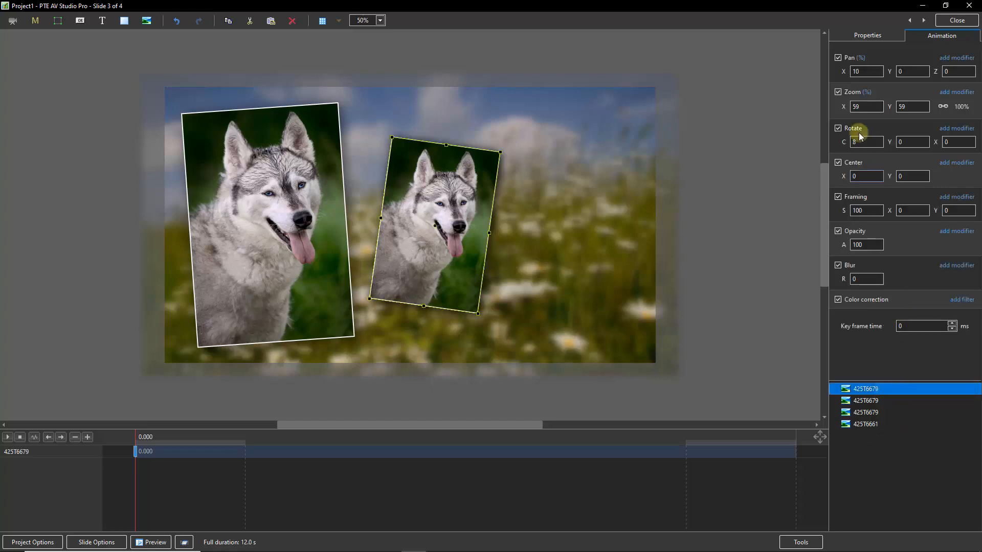
Set the third portrait's Pan X to 67, its rotation to -1 and its Zoom to 46
left_click_drag(845, 71, 871, 69)
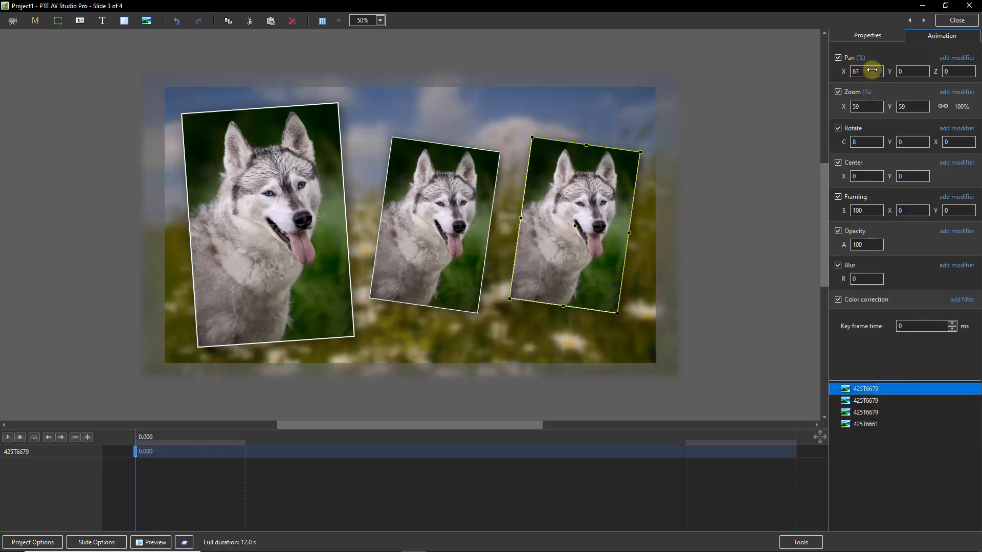
left_click_drag(845, 141, 839, 142)
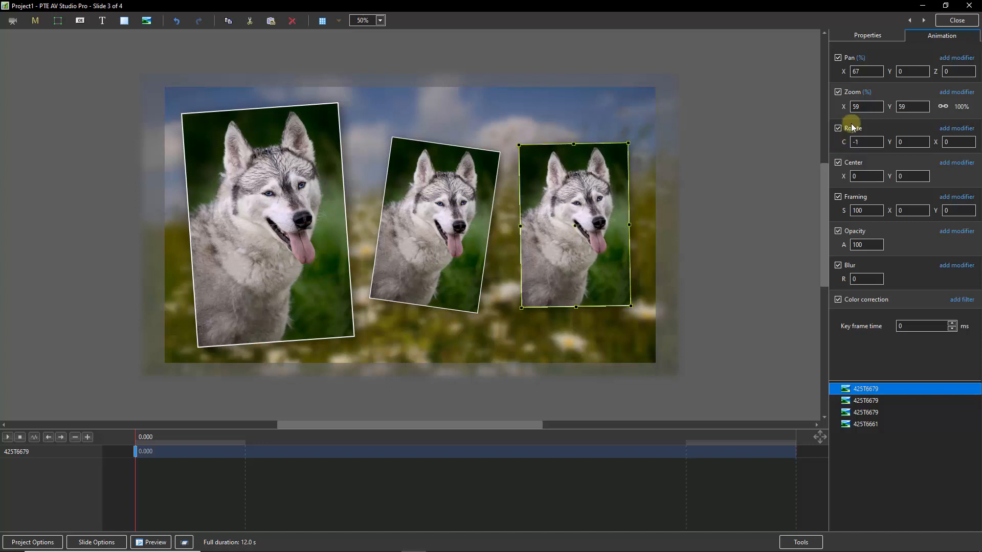
left_click_drag(846, 106, 837, 105)
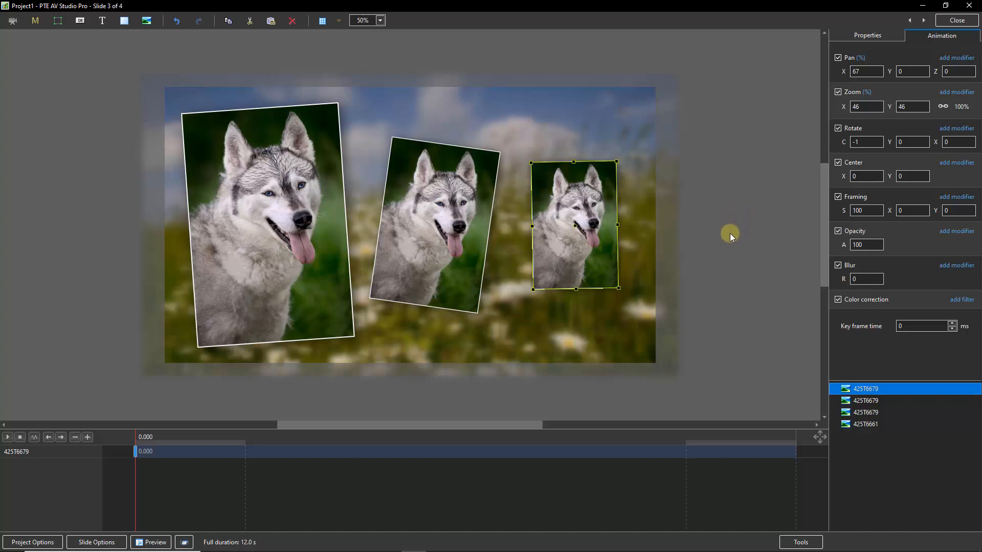
Move the middle portrait up to about Pan X 17, Y -13 and the smallest one down to about X 71, Y 35
left_click(431, 228)
left_click_drag(431, 235, 433, 208)
left_click_drag(573, 256, 567, 302)
left_click_drag(471, 279, 487, 279)
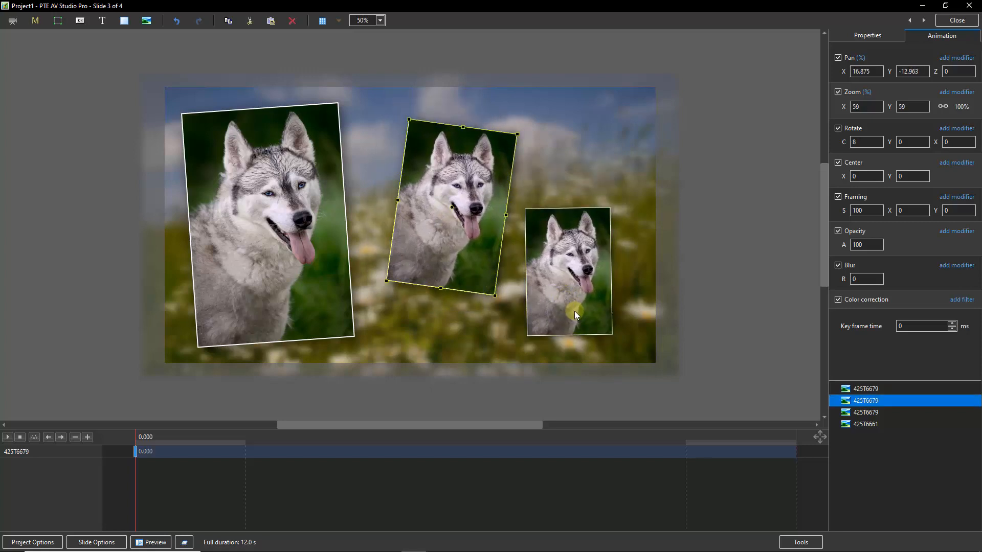
left_click_drag(575, 311, 591, 315)
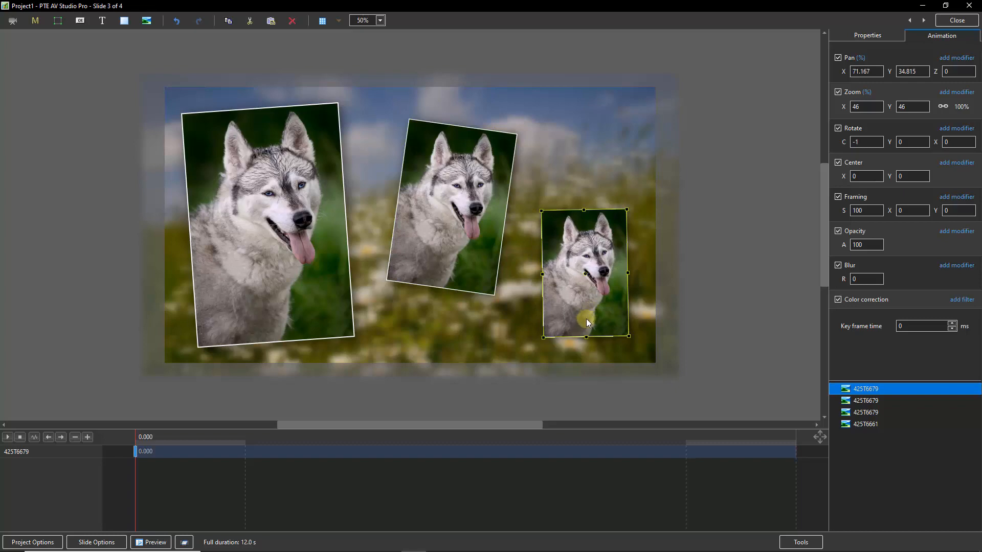
Return to the slide list and play the show full screen from slide 425T1806
left_click(947, 23)
left_click(154, 463)
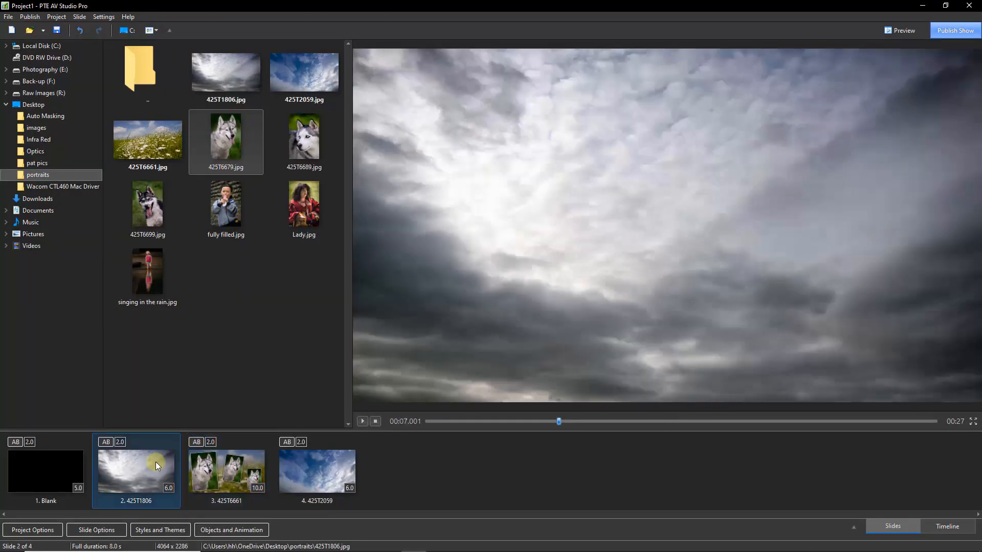
left_click(973, 422)
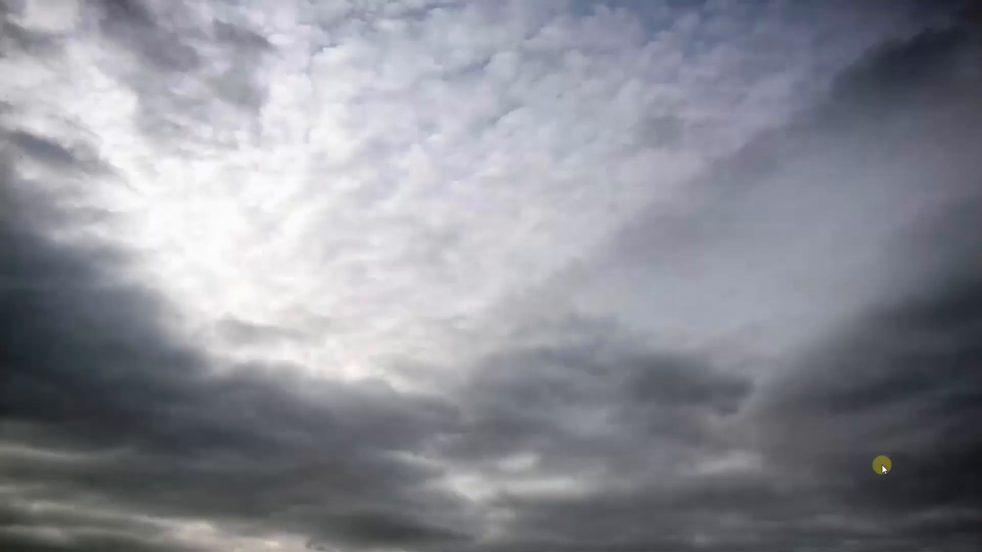
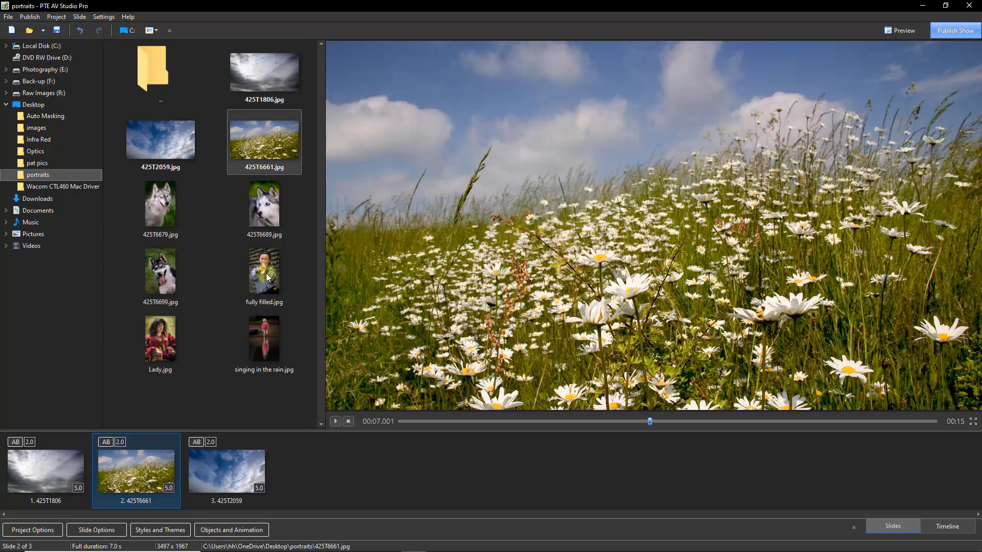
Add fully filled.jpg to the end of the slide list and move slide 425T6661 behind it
left_click_drag(260, 271, 306, 487)
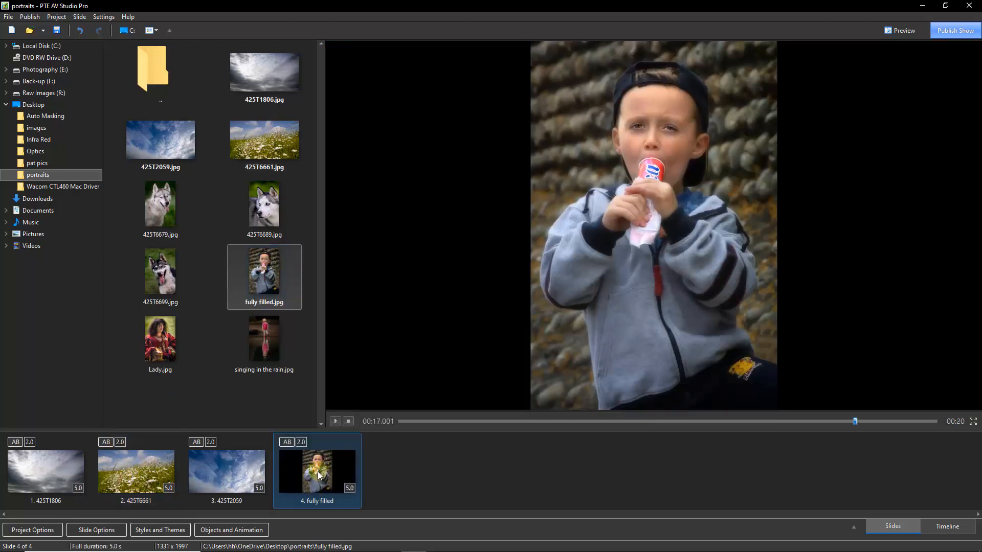
left_click_drag(135, 480, 351, 506)
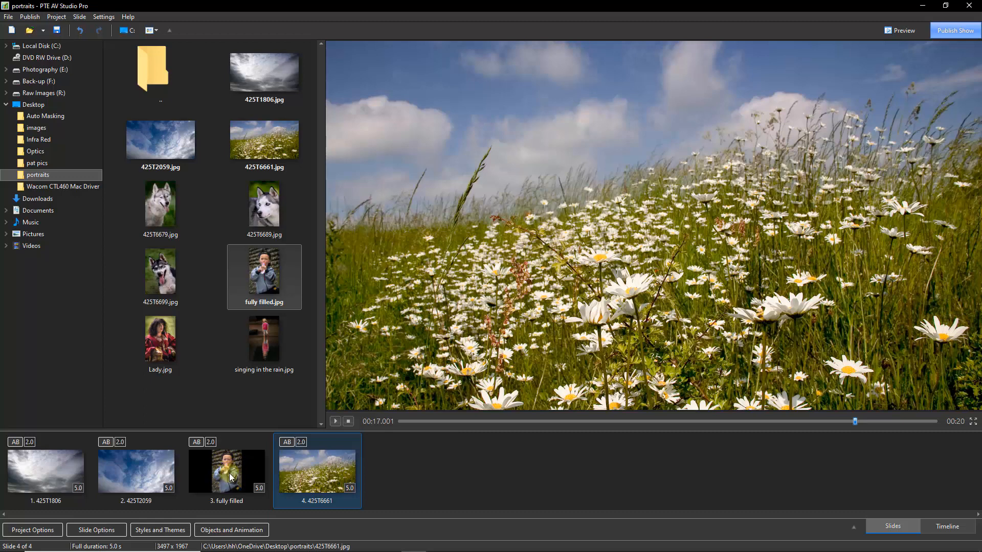
On the fully filled slide, enlarge the image to about 307% zoom and shift it down to about Pan Y 65
left_click(228, 473)
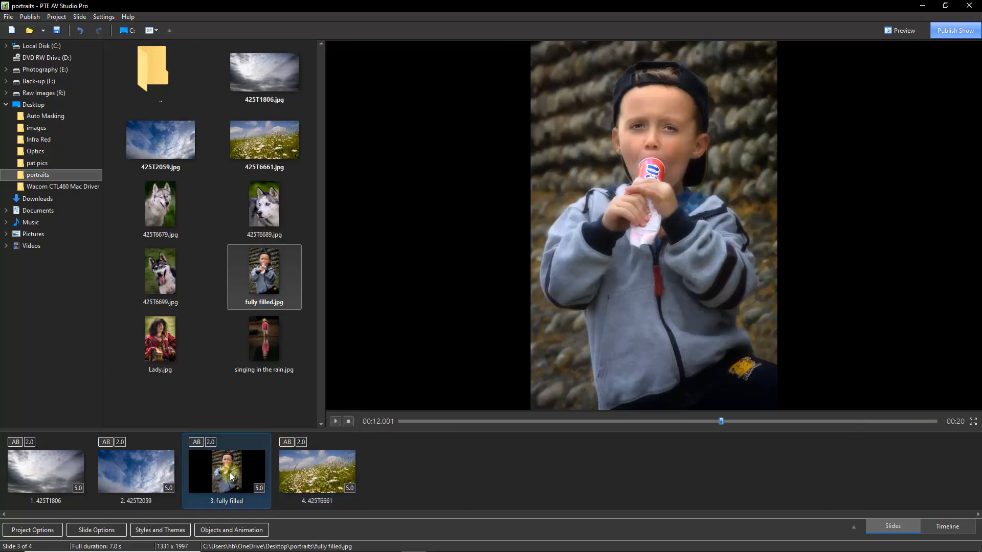
left_click(234, 532)
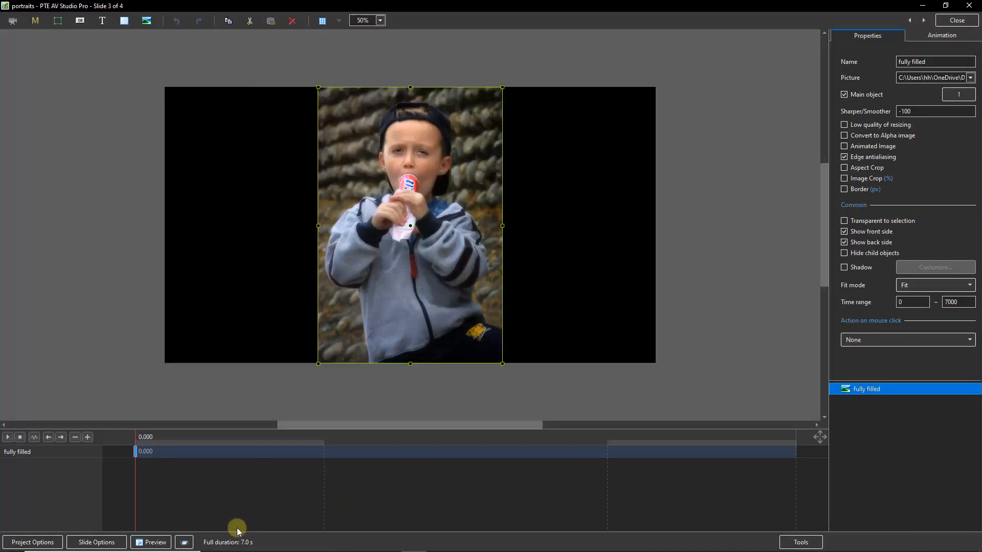
left_click_drag(504, 87, 693, 18)
left_click_drag(587, 274, 585, 364)
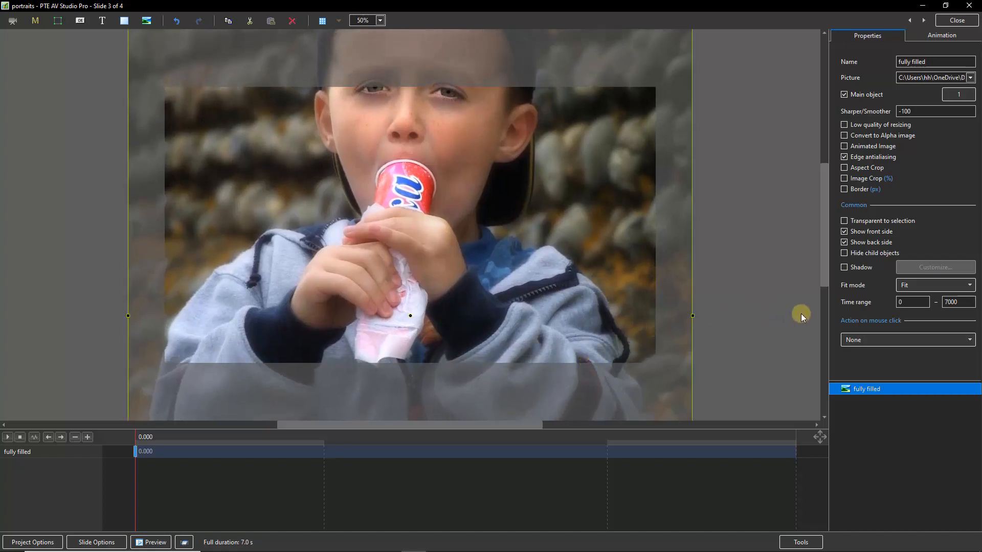
Set the enlarged fully filled image's Blur to 78 and its Opacity to 57
left_click(927, 37)
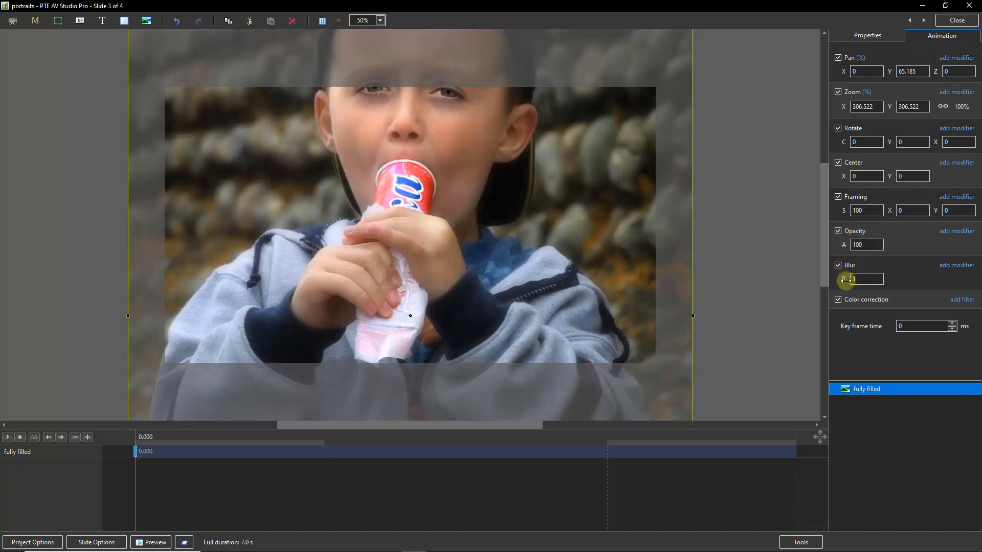
left_click_drag(843, 281, 882, 280)
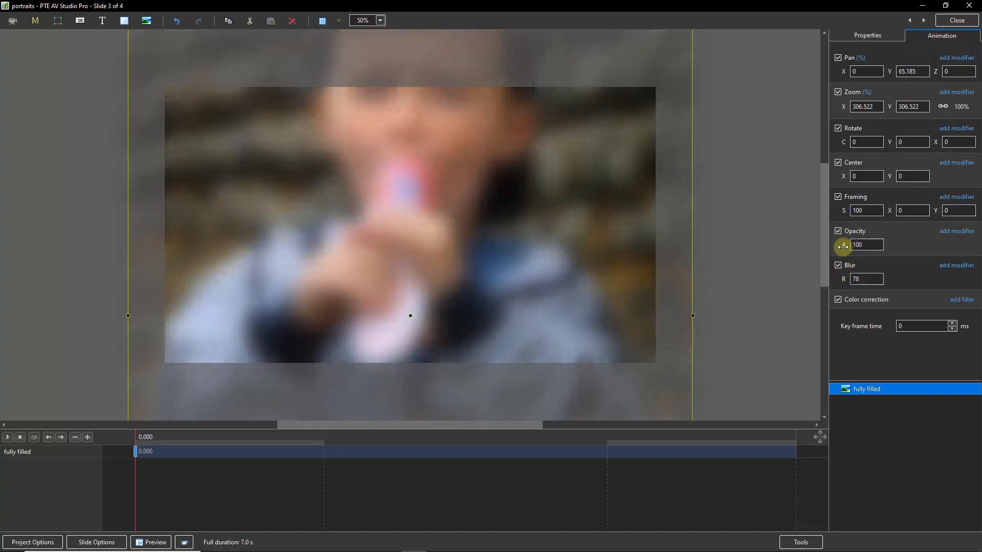
left_click_drag(844, 245, 824, 247)
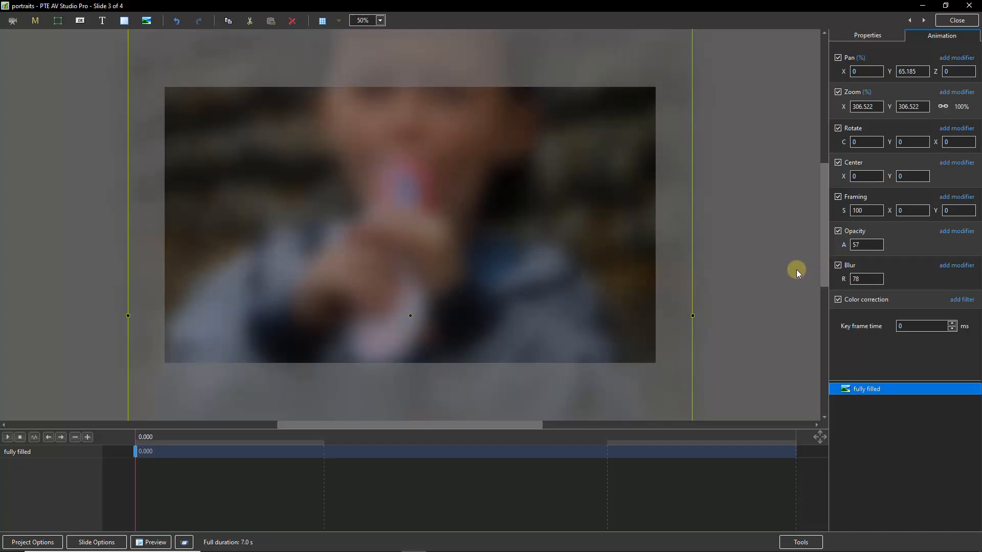
Add fully filled.jpg from the portraits folder as a new image over the blurred copy and reduce its zoom to 86%
left_click(67, 190)
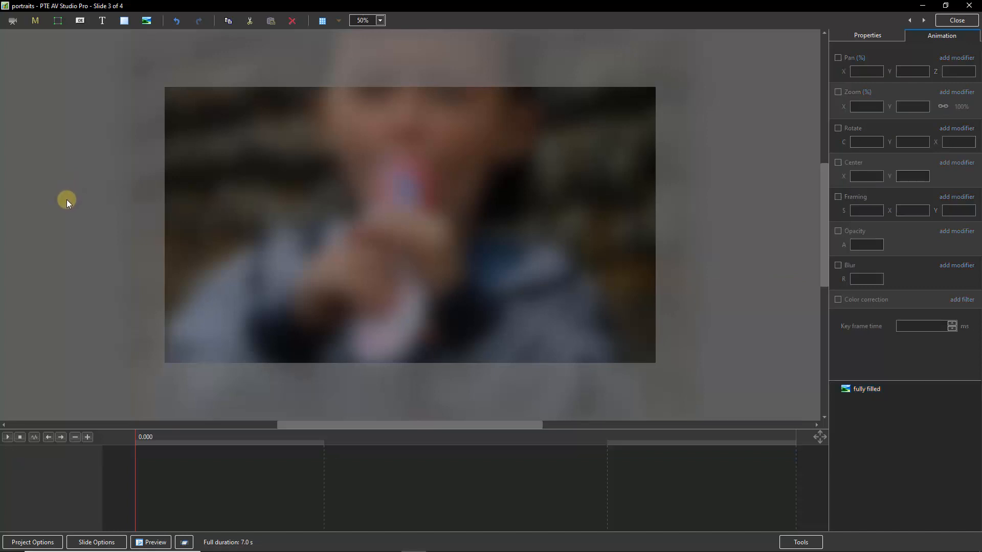
left_click(146, 20)
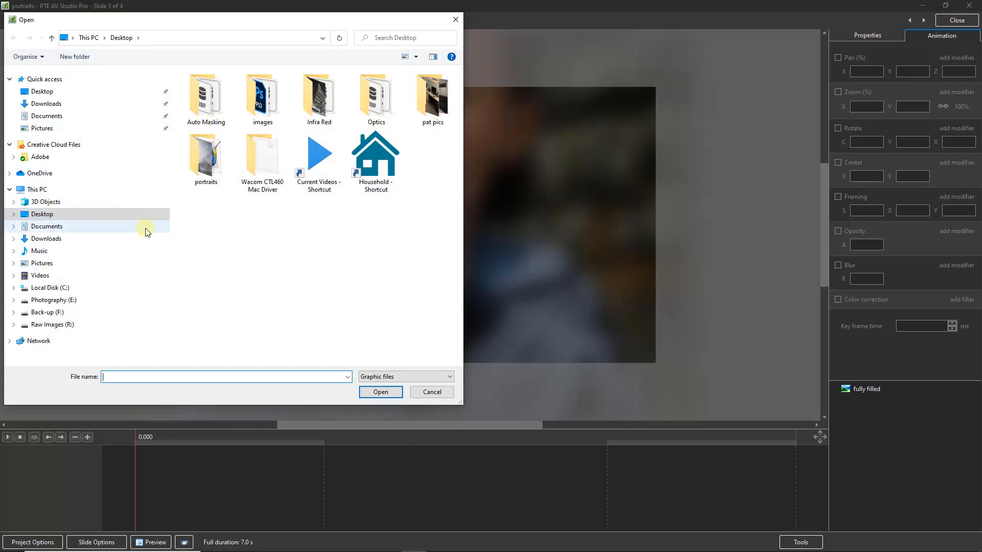
double_click(195, 167)
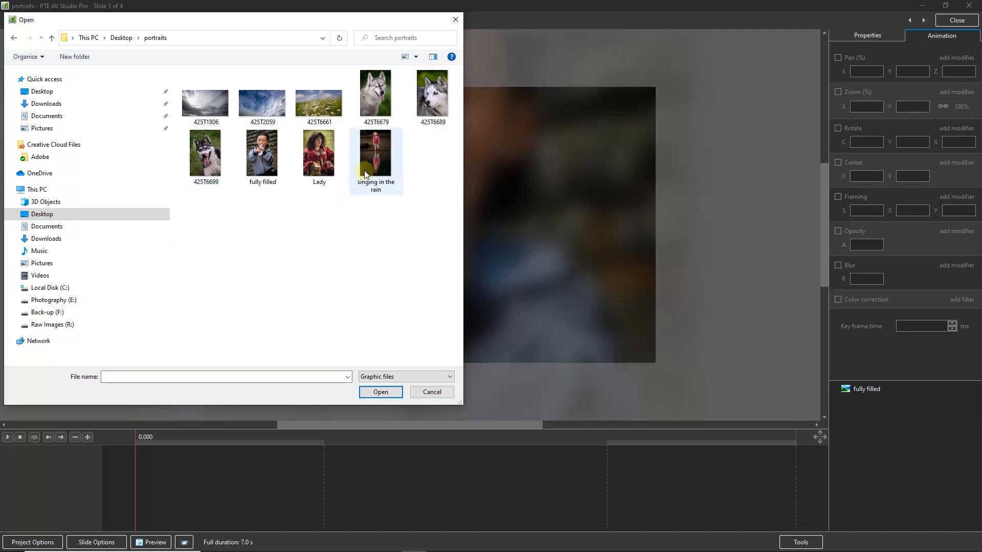
double_click(264, 152)
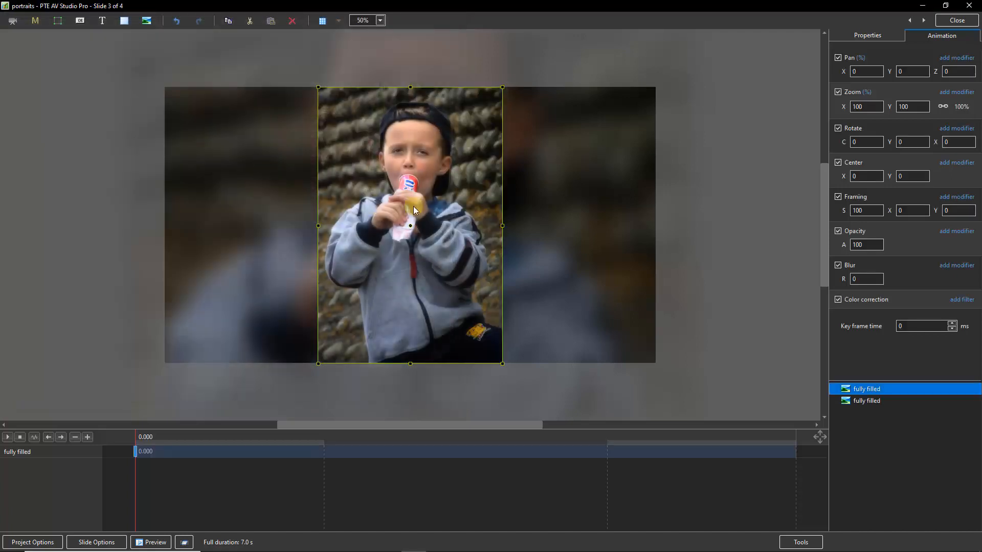
left_click_drag(842, 107, 835, 109)
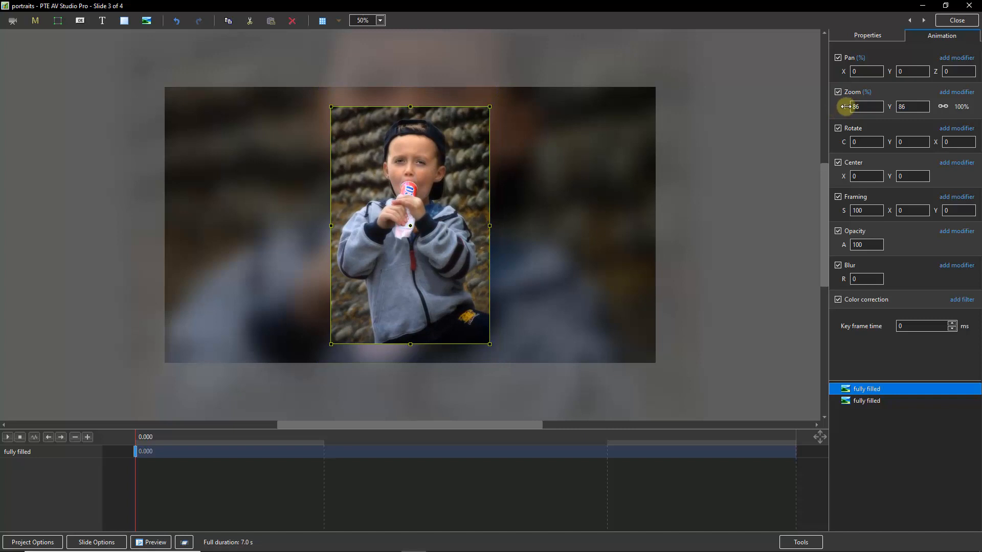
Give the sharp portrait a white border 15 px wide and a shadow
left_click(867, 36)
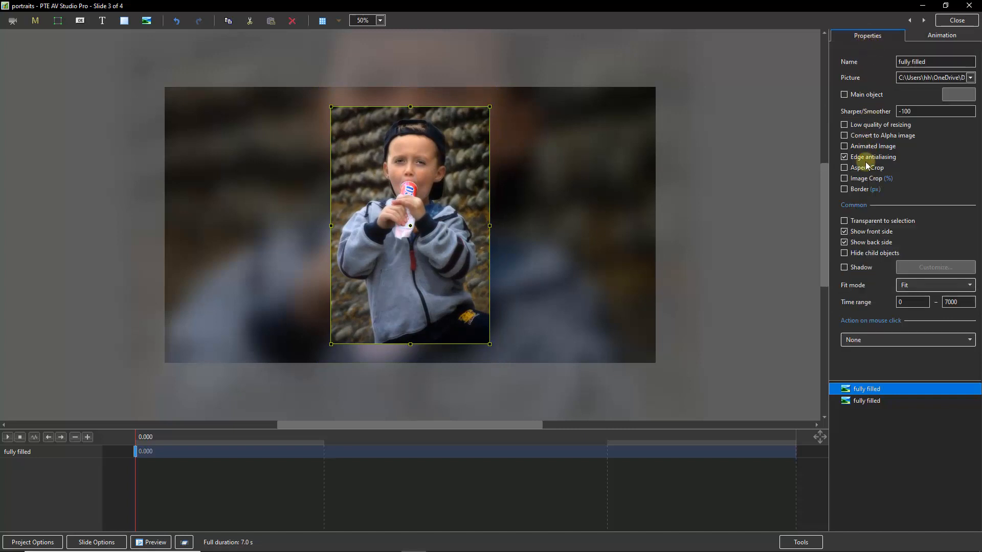
left_click(844, 189)
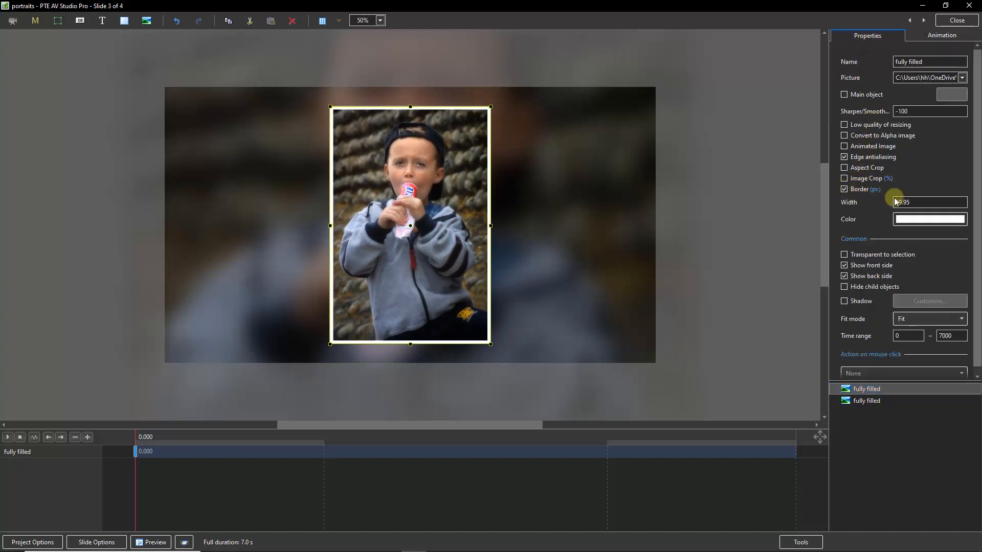
left_click(914, 202)
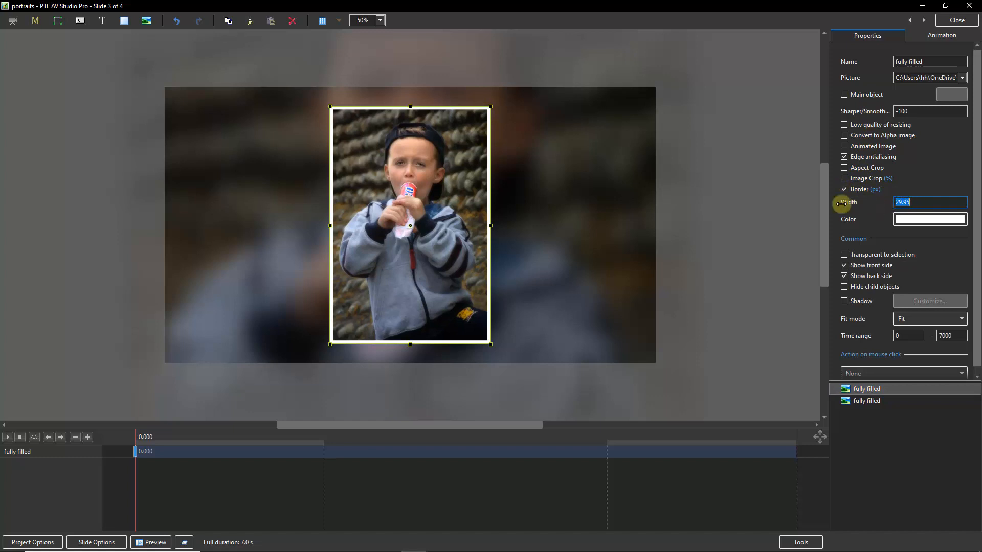
type("15")
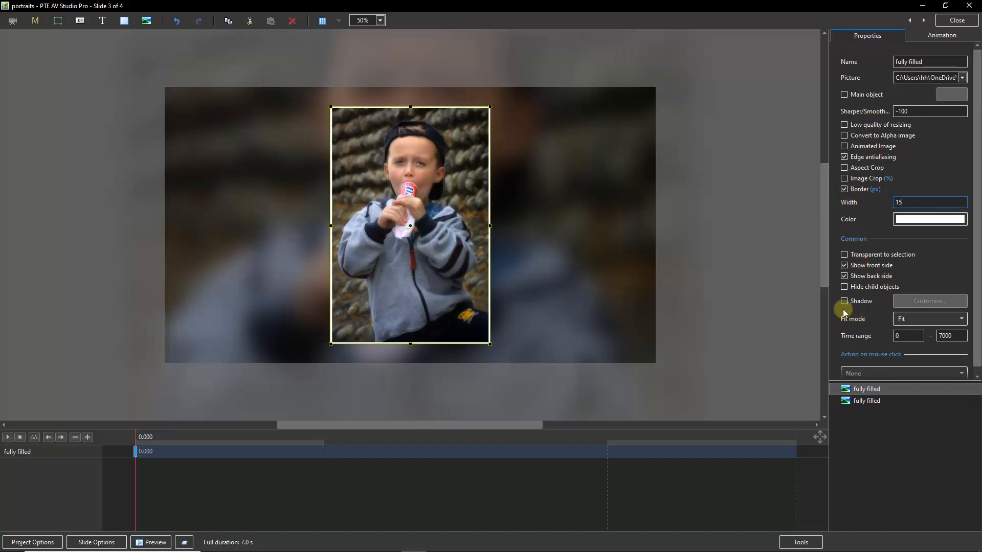
left_click(845, 302)
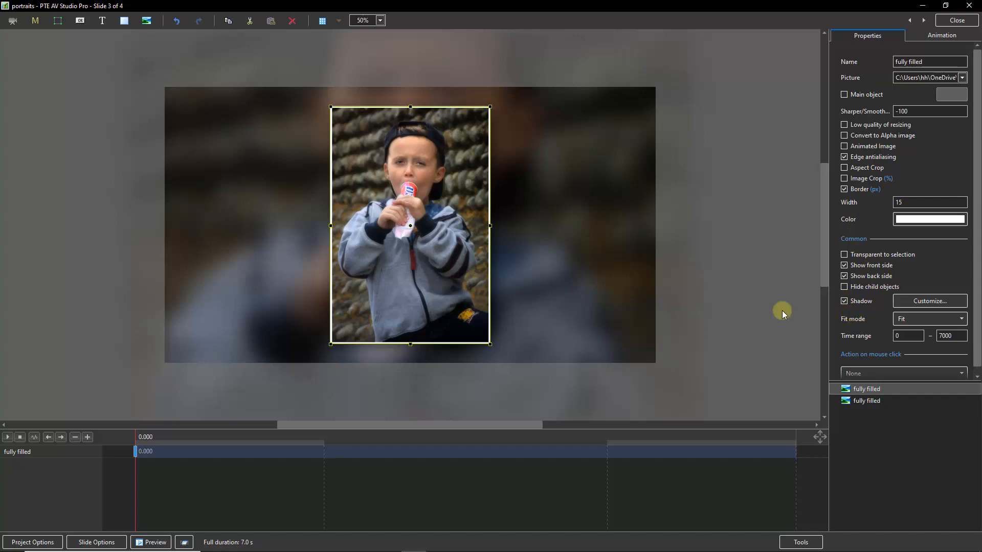
left_click(756, 309)
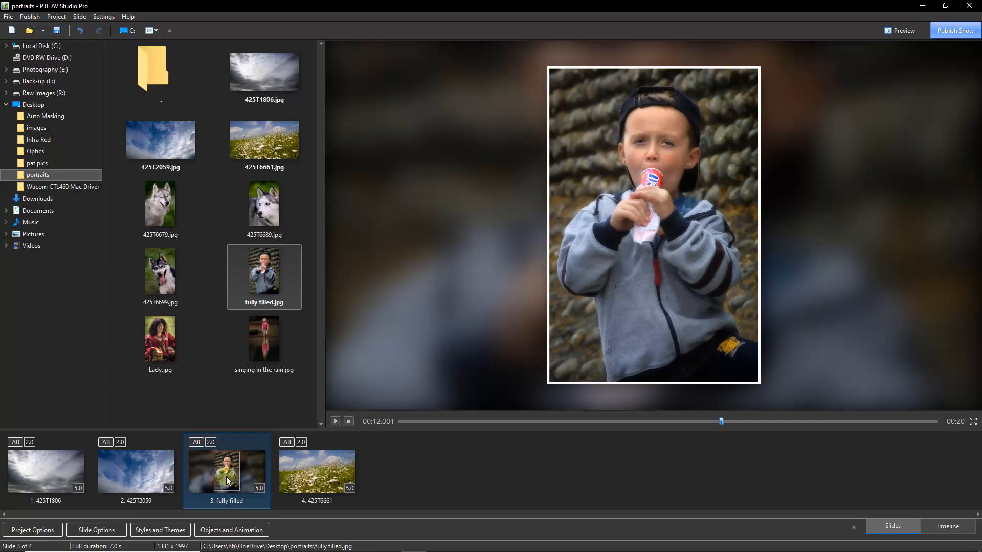
Import the slide style file Static Portraits.ptestyle from the Desktop
left_click(159, 535)
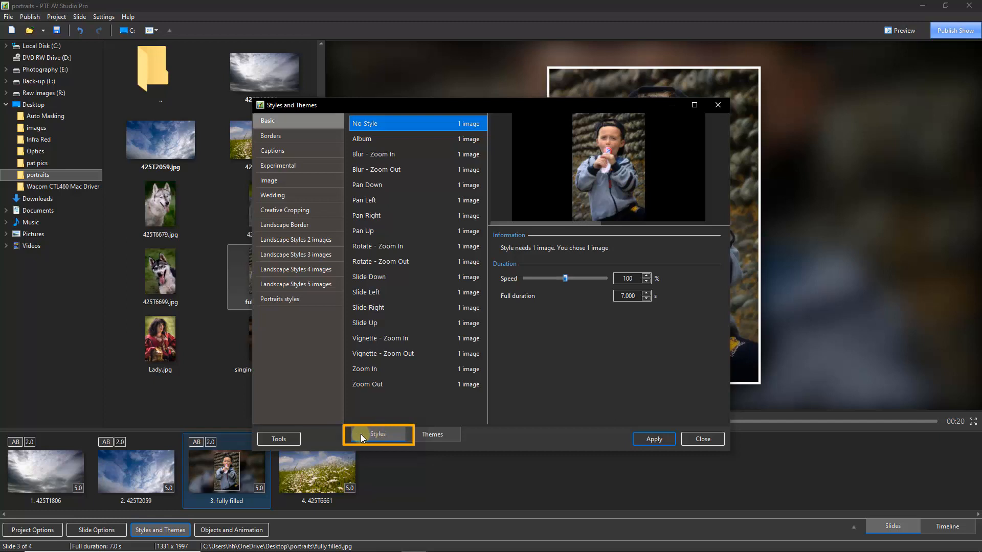
left_click(272, 445)
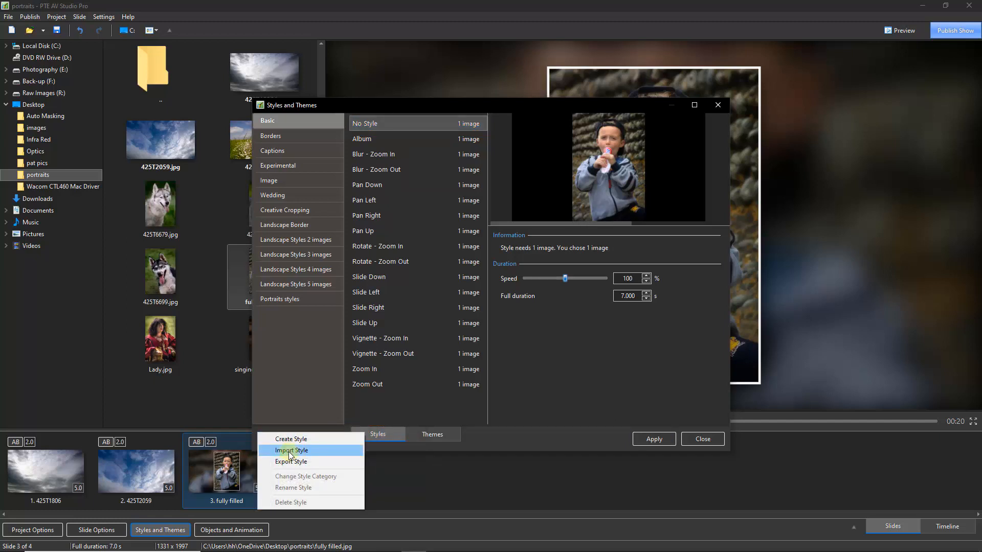
left_click(290, 451)
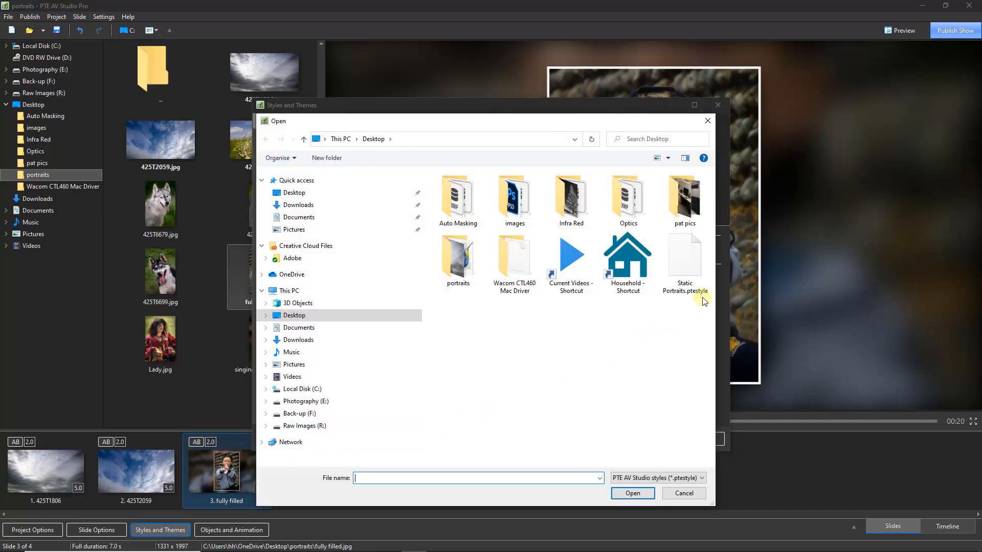
left_click(688, 274)
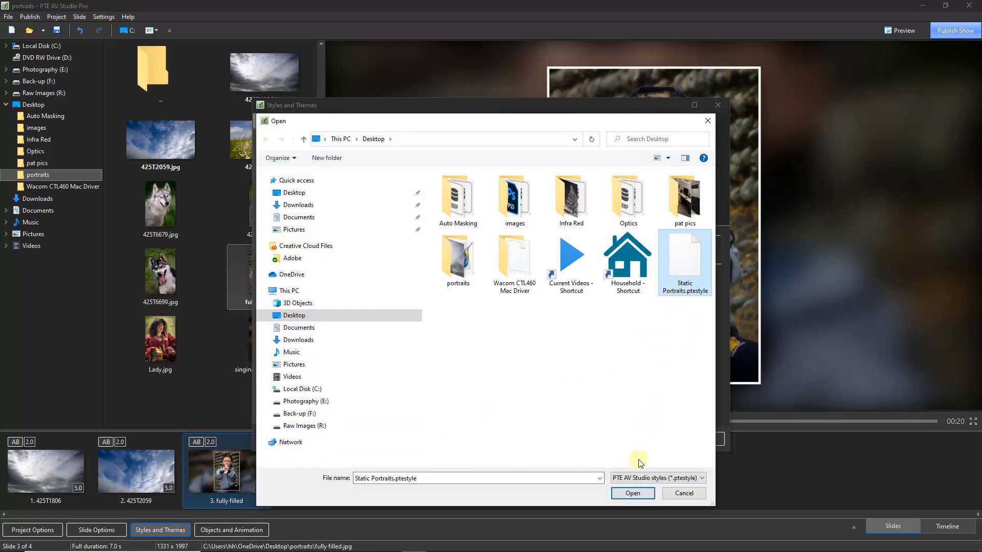
left_click(632, 497)
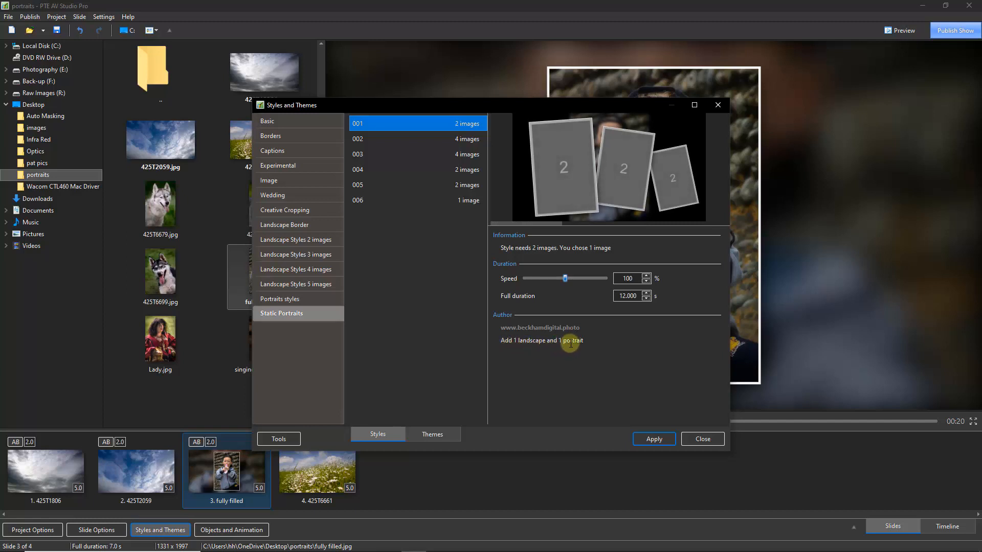
Preview styles 002 and 006 in the Static Portraits category without applying them
left_click(428, 140)
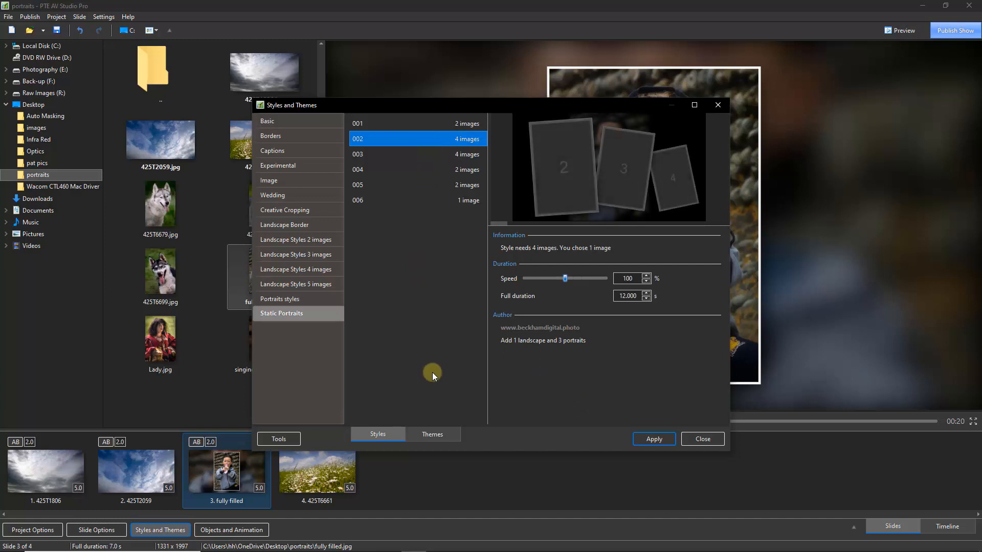
left_click(401, 200)
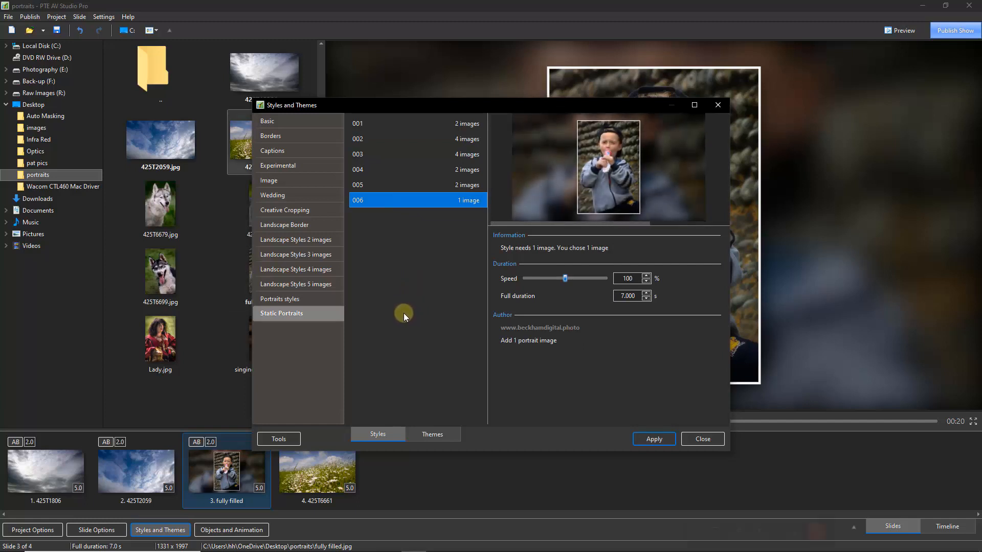
left_click(704, 439)
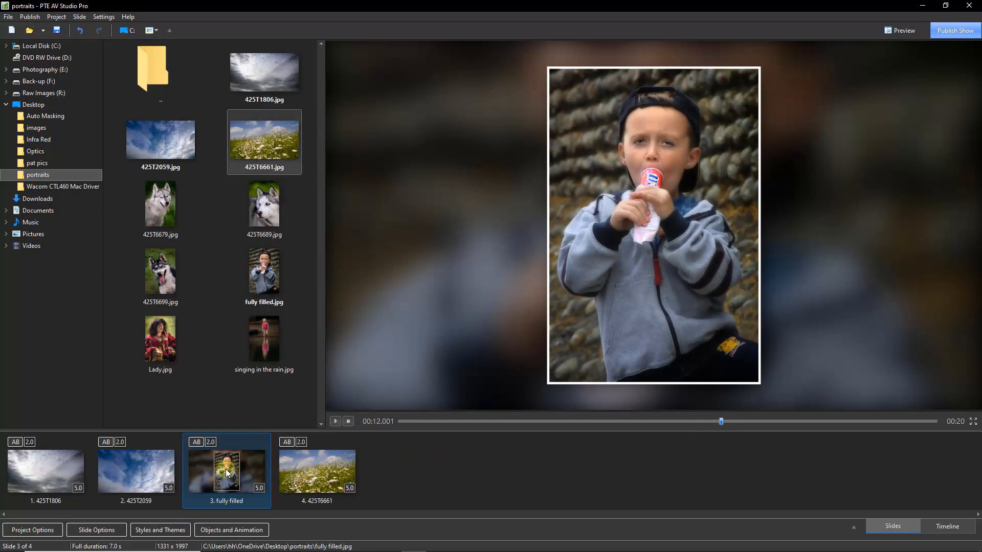
Add fully filled.jpg to the slide list after slide 425T6661 and select both slides
left_click(321, 478)
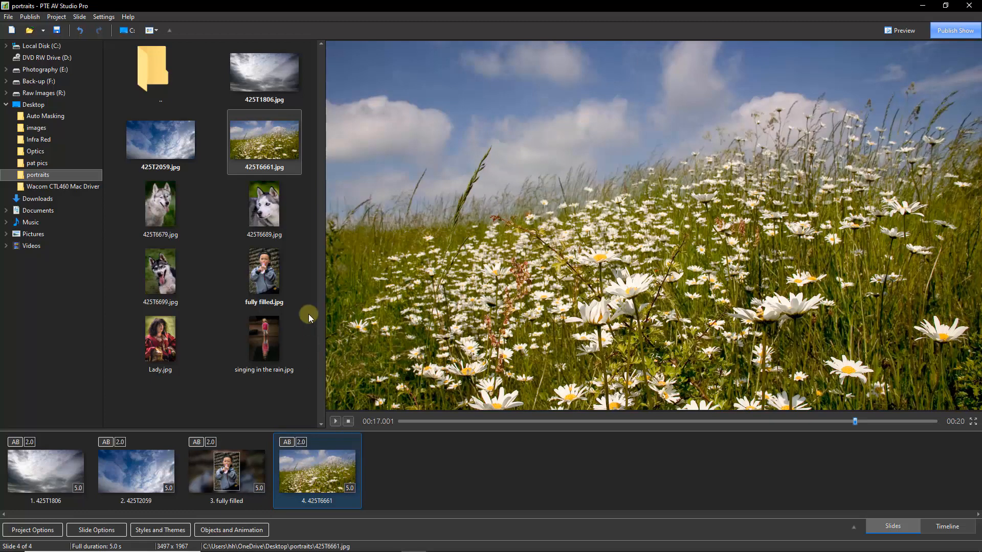
left_click_drag(265, 265, 395, 475)
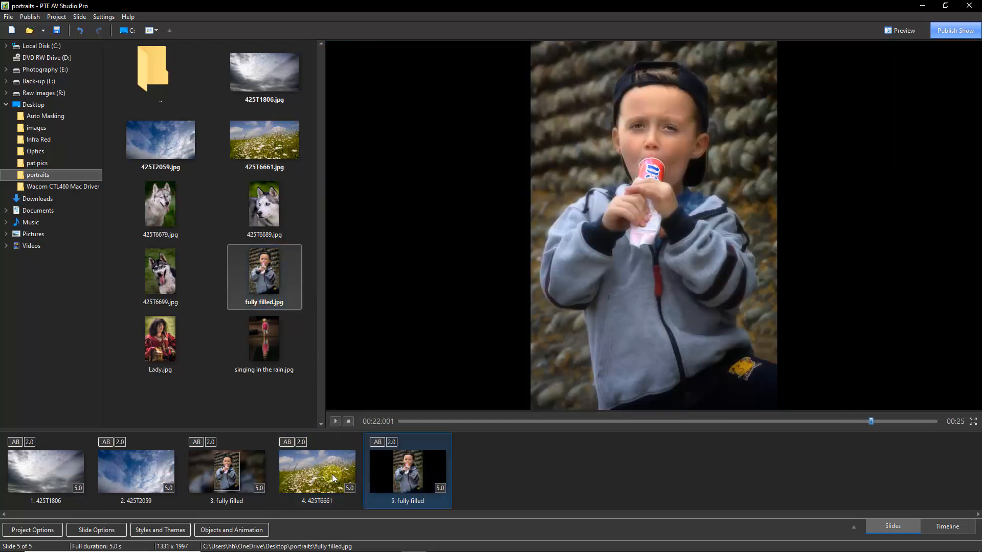
left_click(324, 468, "ctrl")
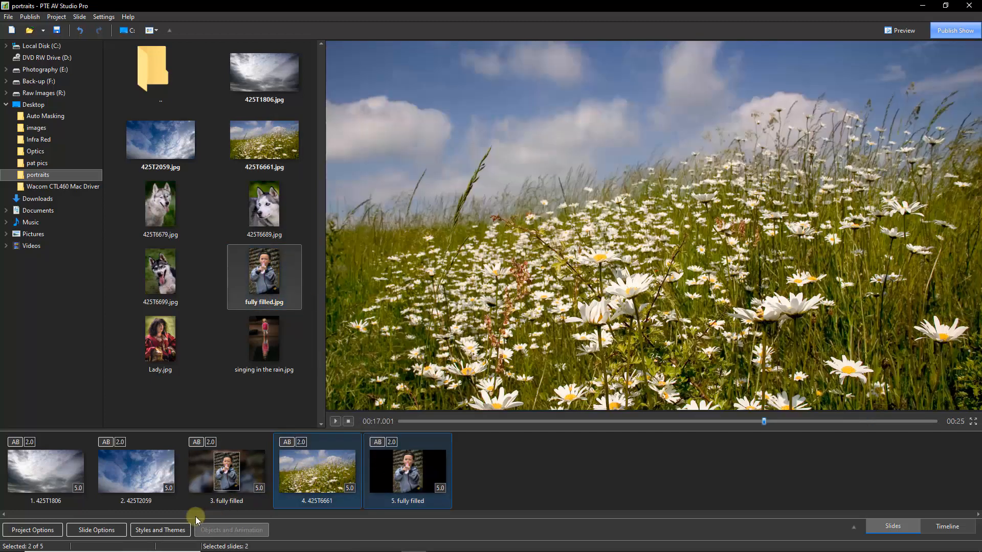
Preview Static Portraits styles 001 and 004 on the two selected slides, and apply style 005
left_click(156, 532)
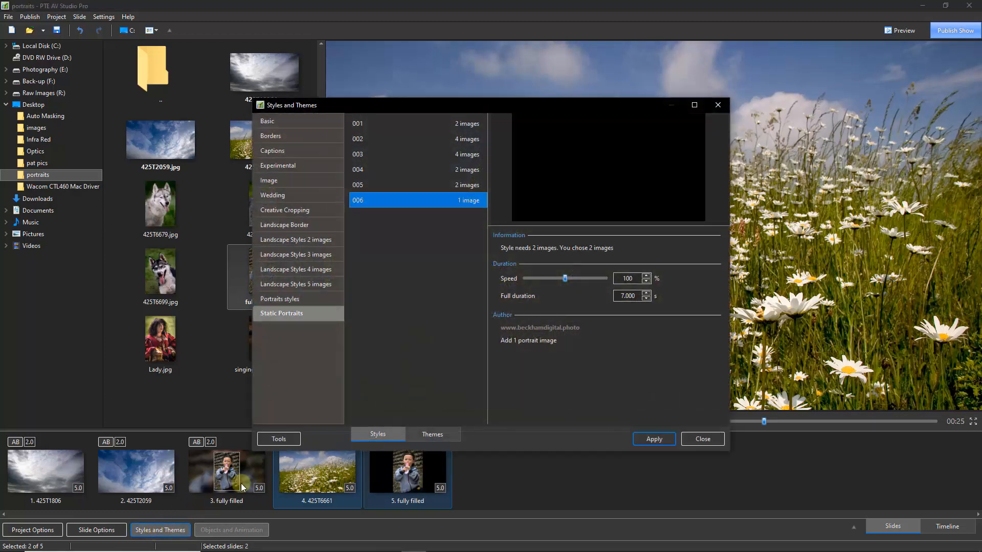
left_click(406, 124)
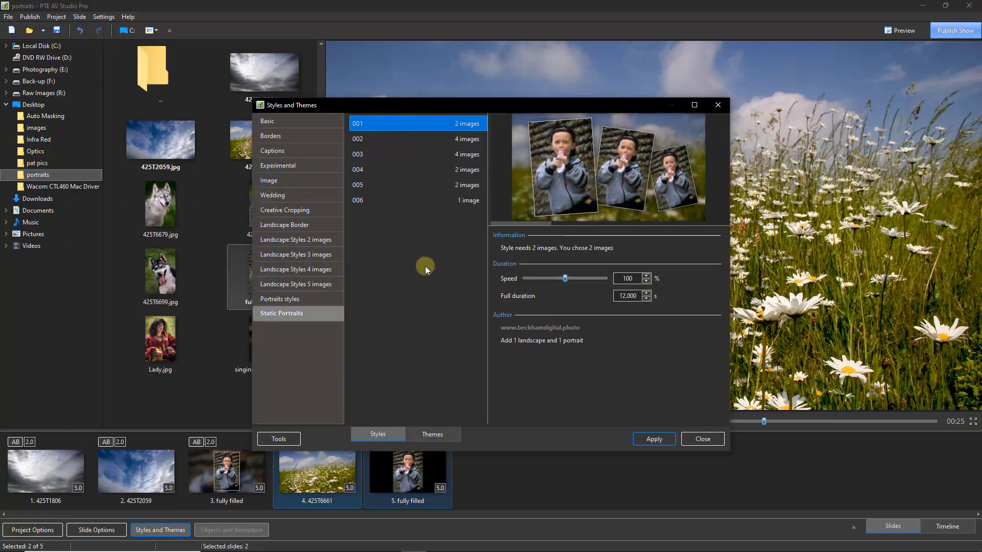
left_click(362, 170)
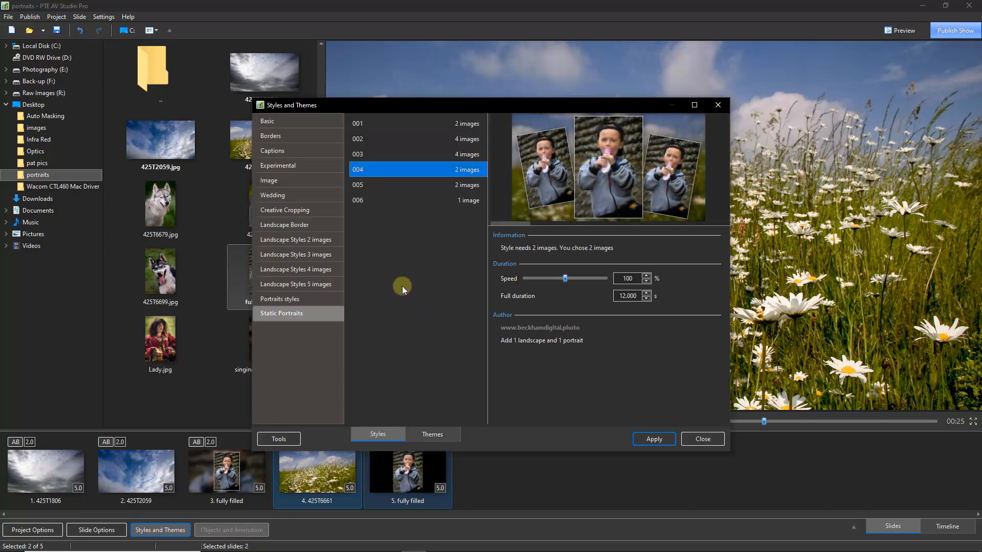
left_click(373, 186)
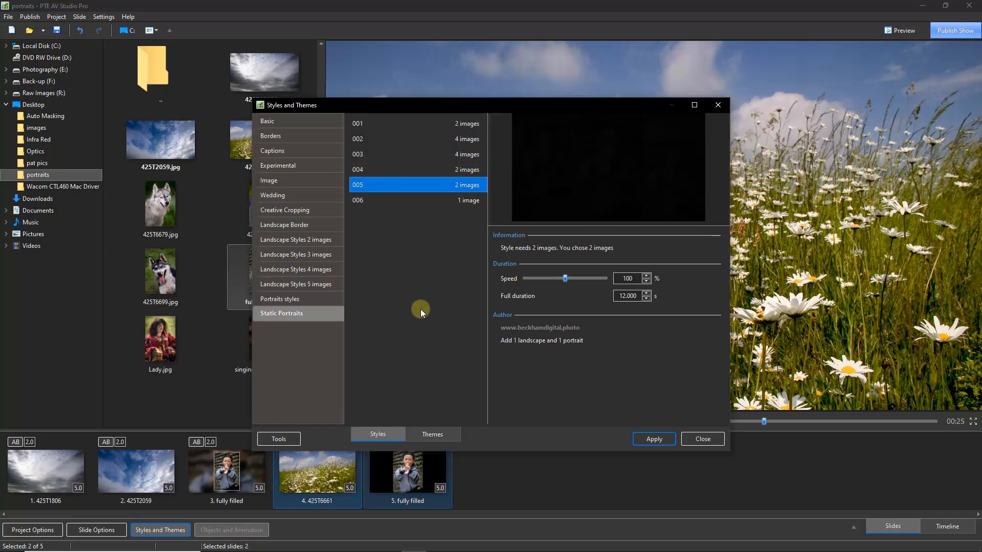
left_click(656, 441)
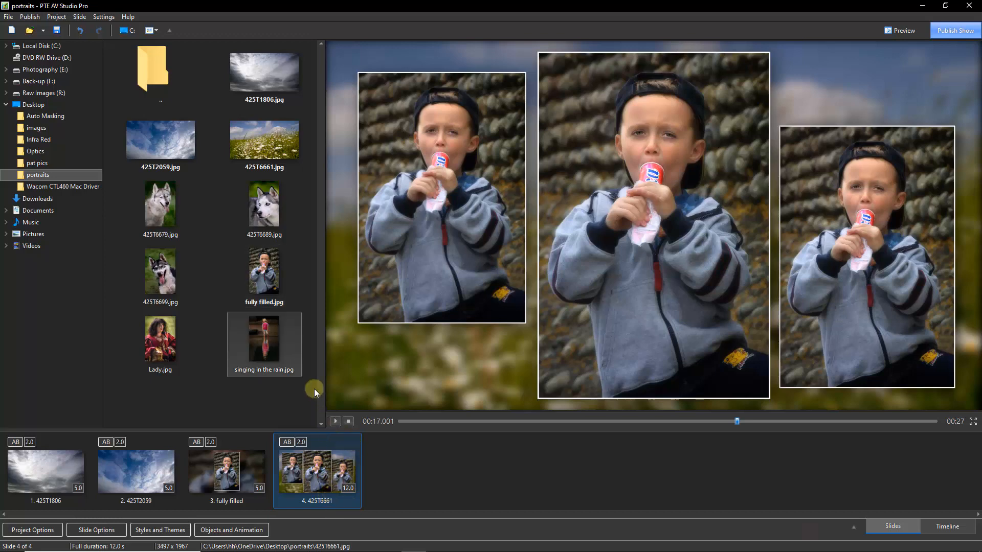
Add singing in the rain.jpg to the end of the slide list and apply Static Portraits style 006 to it
left_click(257, 340)
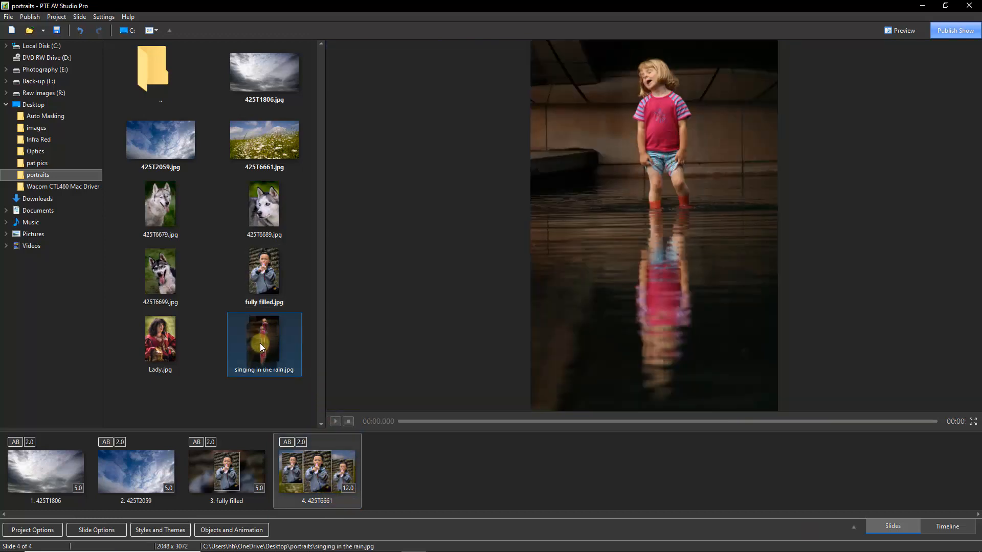
left_click_drag(425, 434, 410, 468)
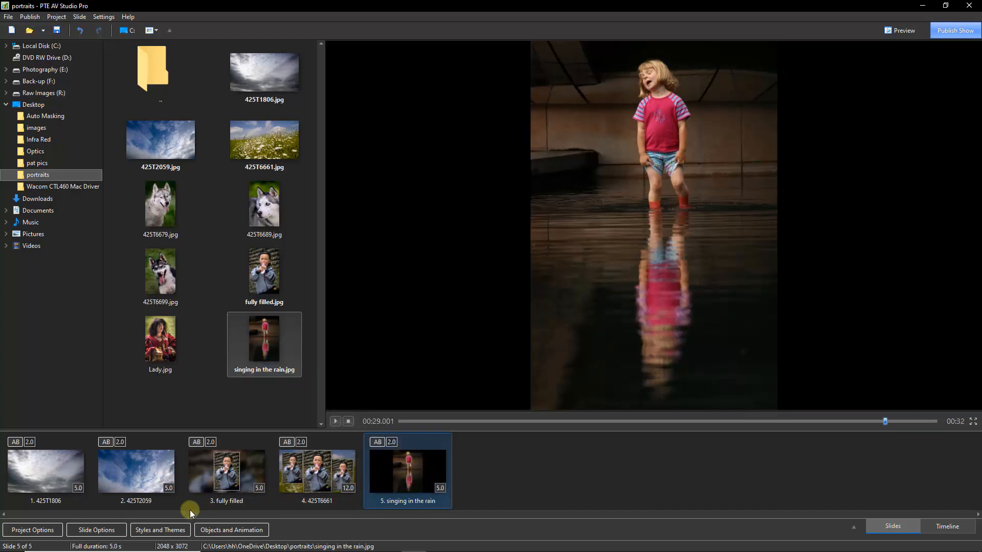
left_click(159, 530)
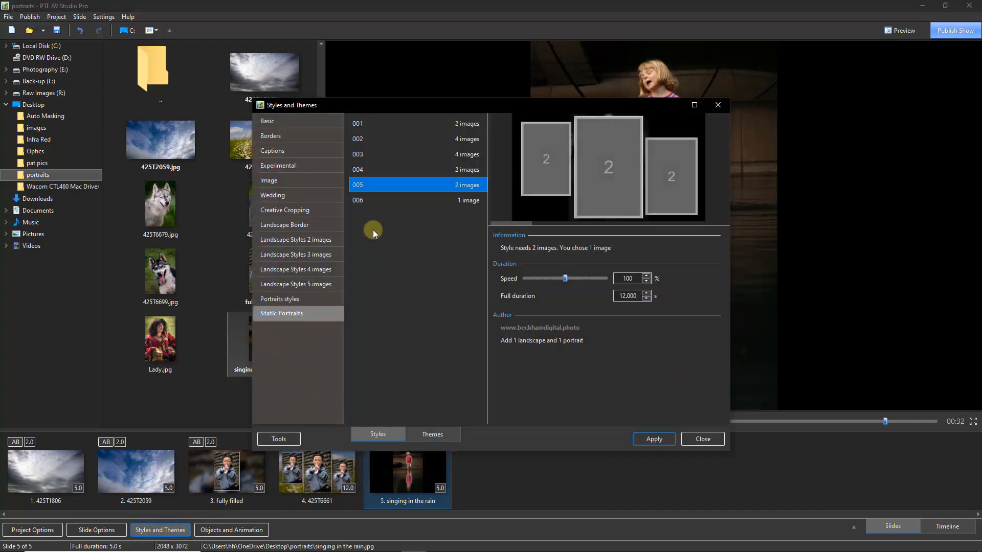
left_click(367, 201)
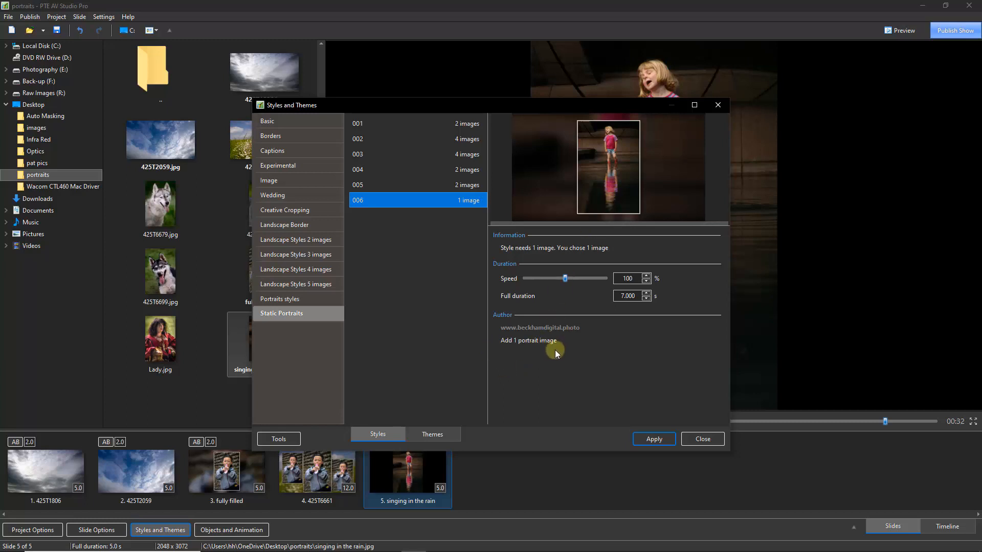
left_click(653, 440)
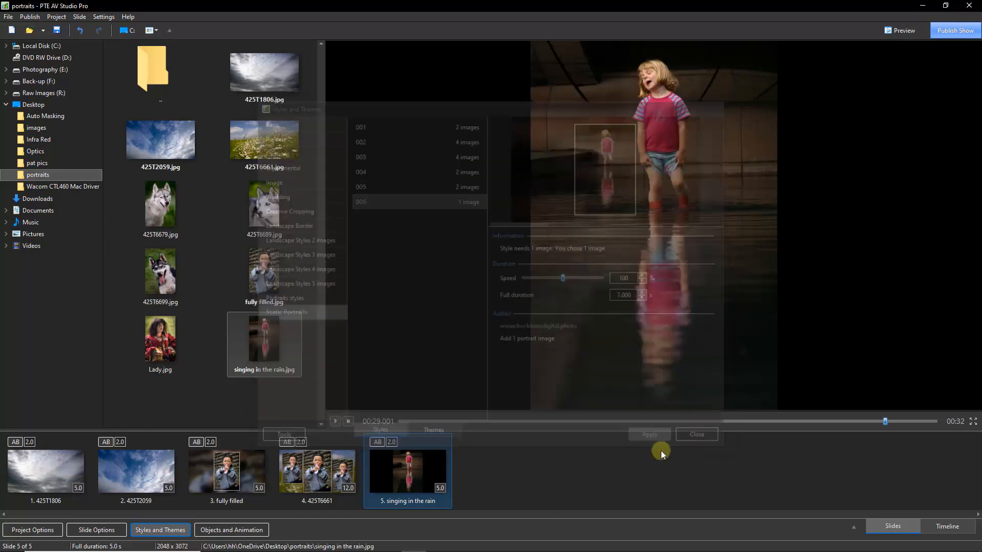